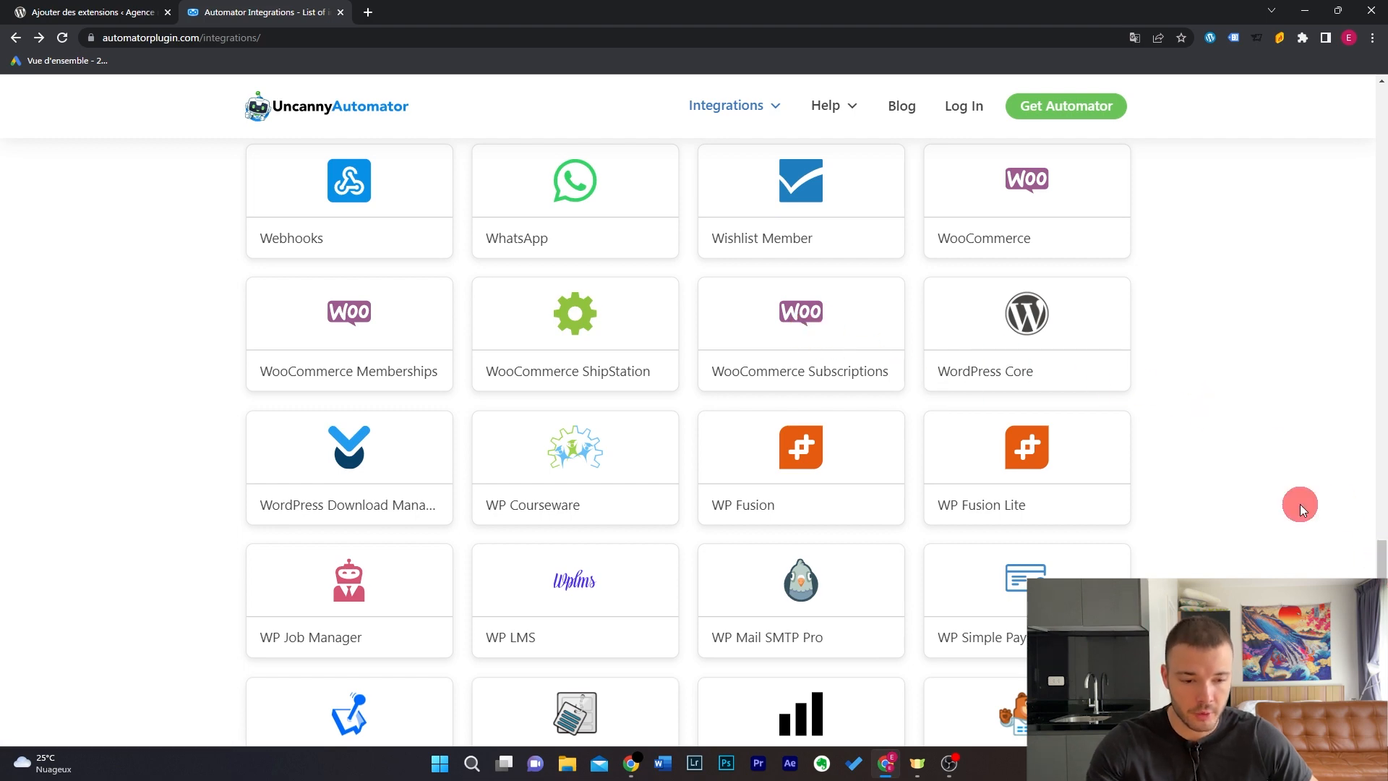
Step: Scroll back up through the integrations grid from WooCommerce to ActiveCampaign at the top
left_click_drag(1381, 560, 1381, 406)
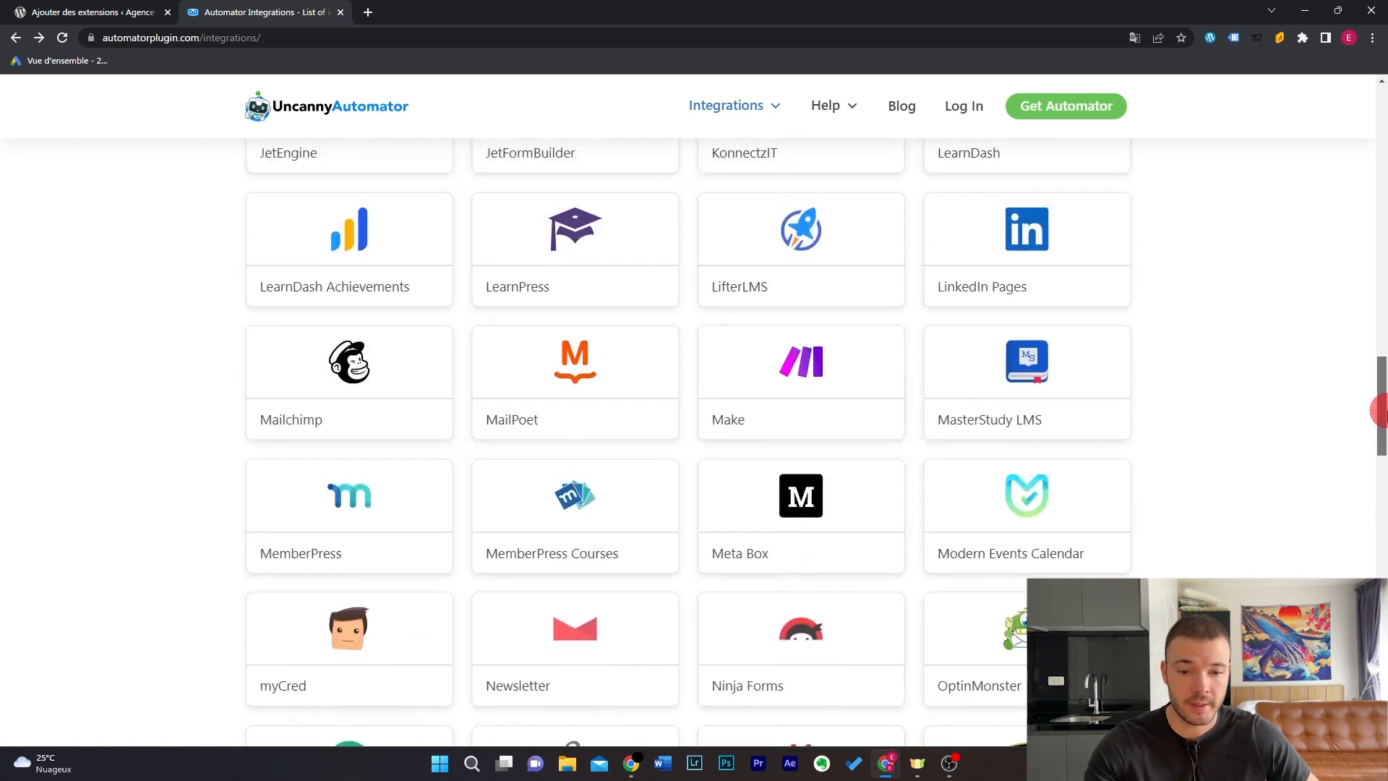
scroll(1299, 406, "up", 15)
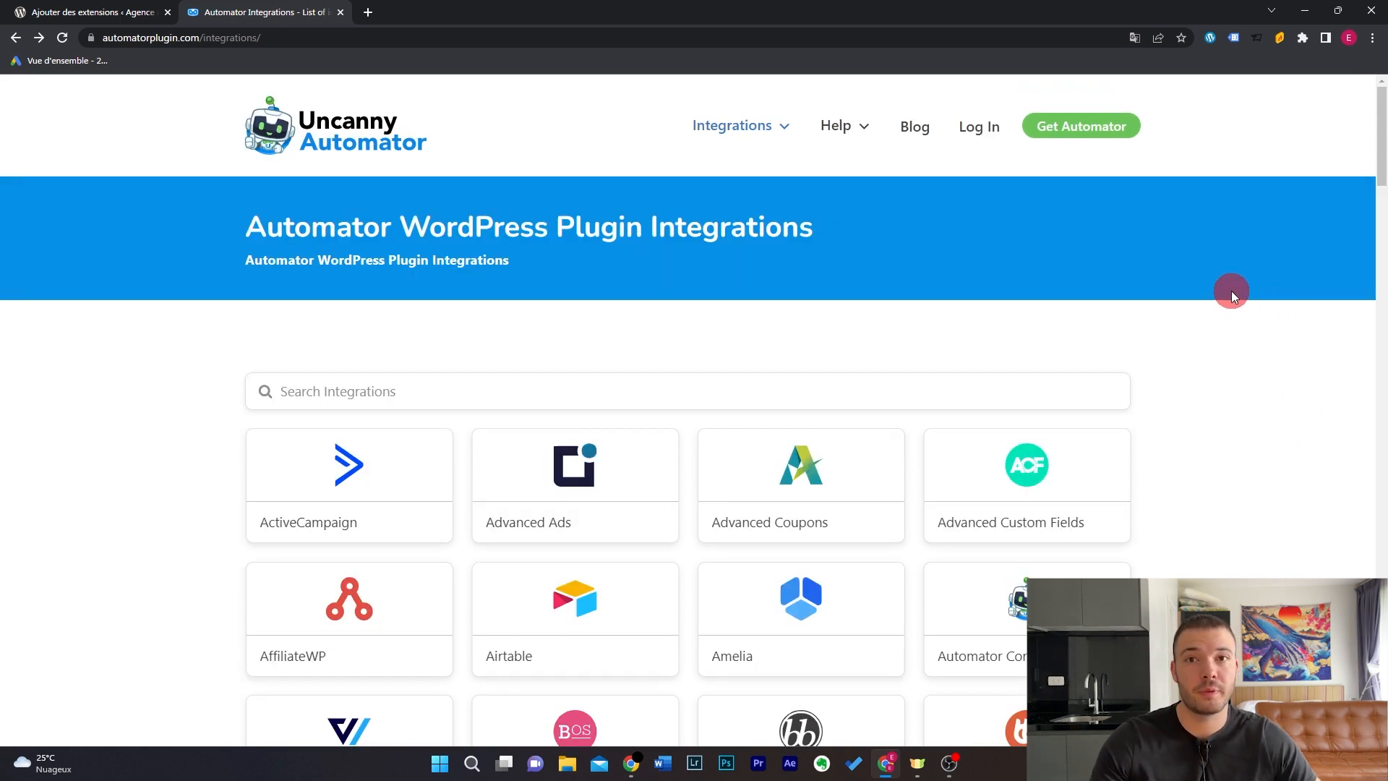
Step: Open the All Triggers & Actions page from the Integrations menu and browse it
left_click(752, 128)
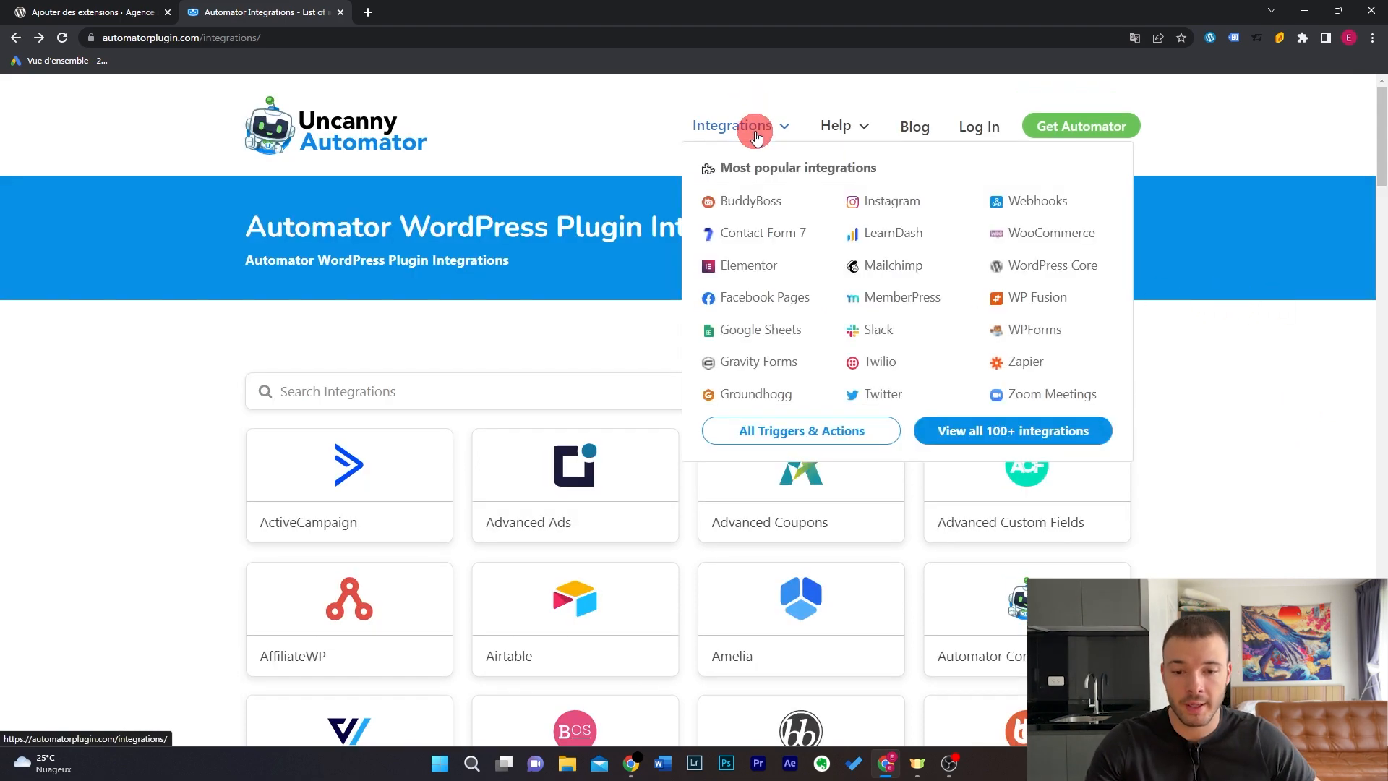
left_click(787, 437)
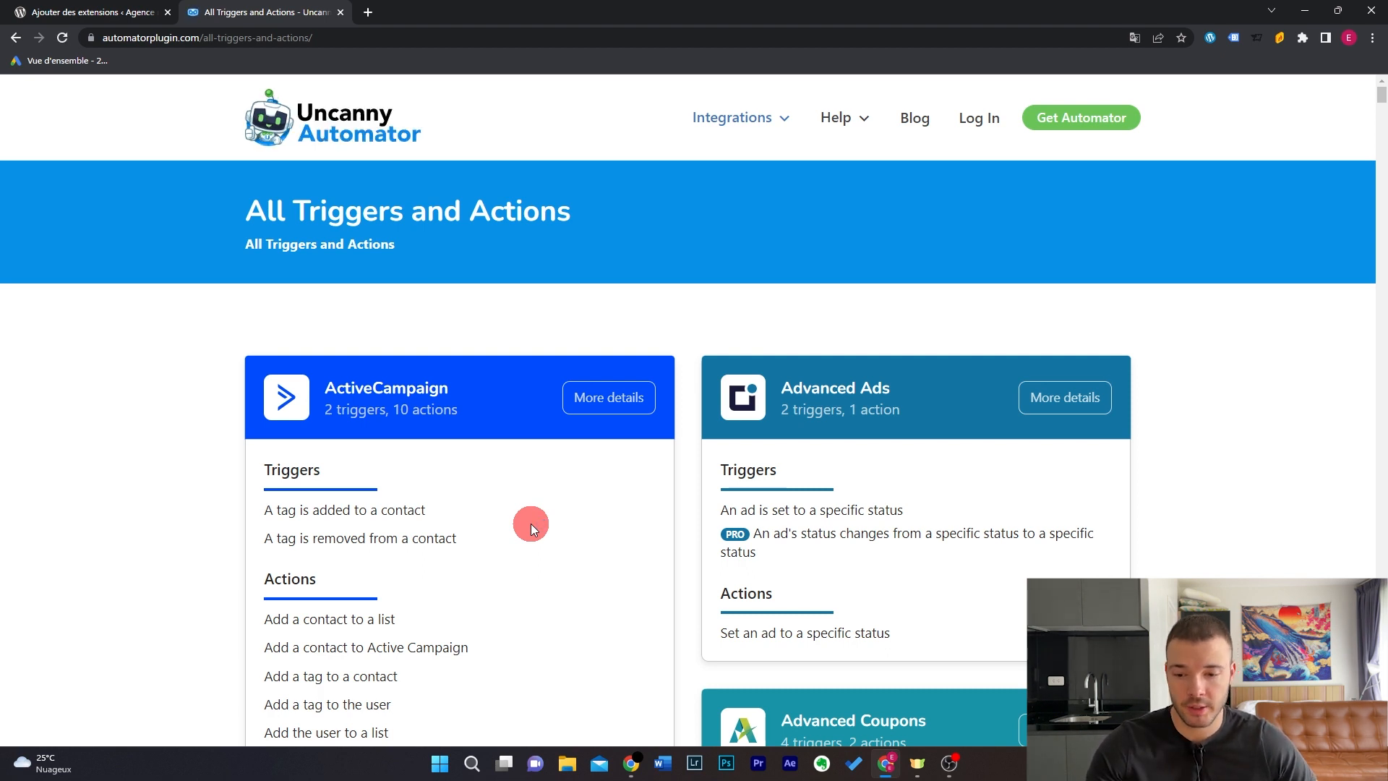
scroll(531, 523, "down", 1)
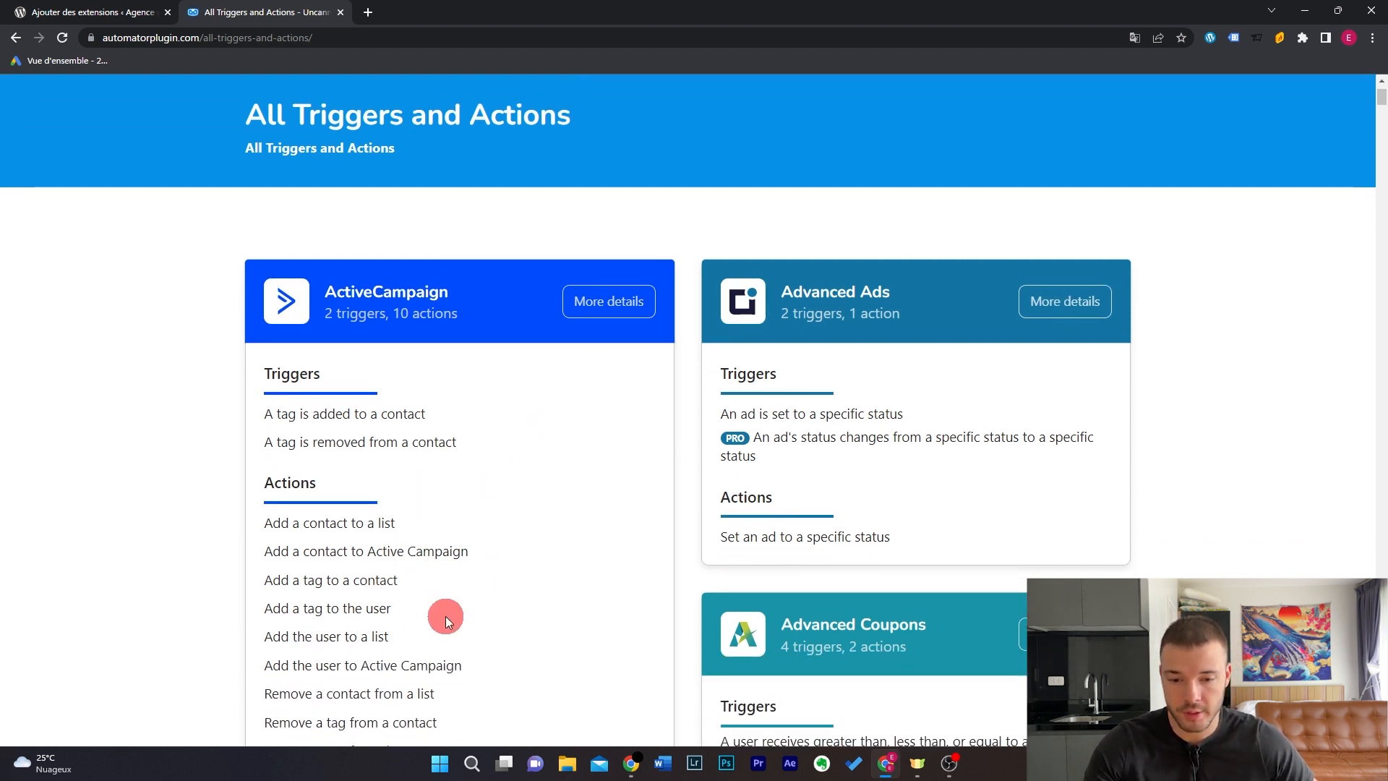
scroll(506, 537, "down", 1)
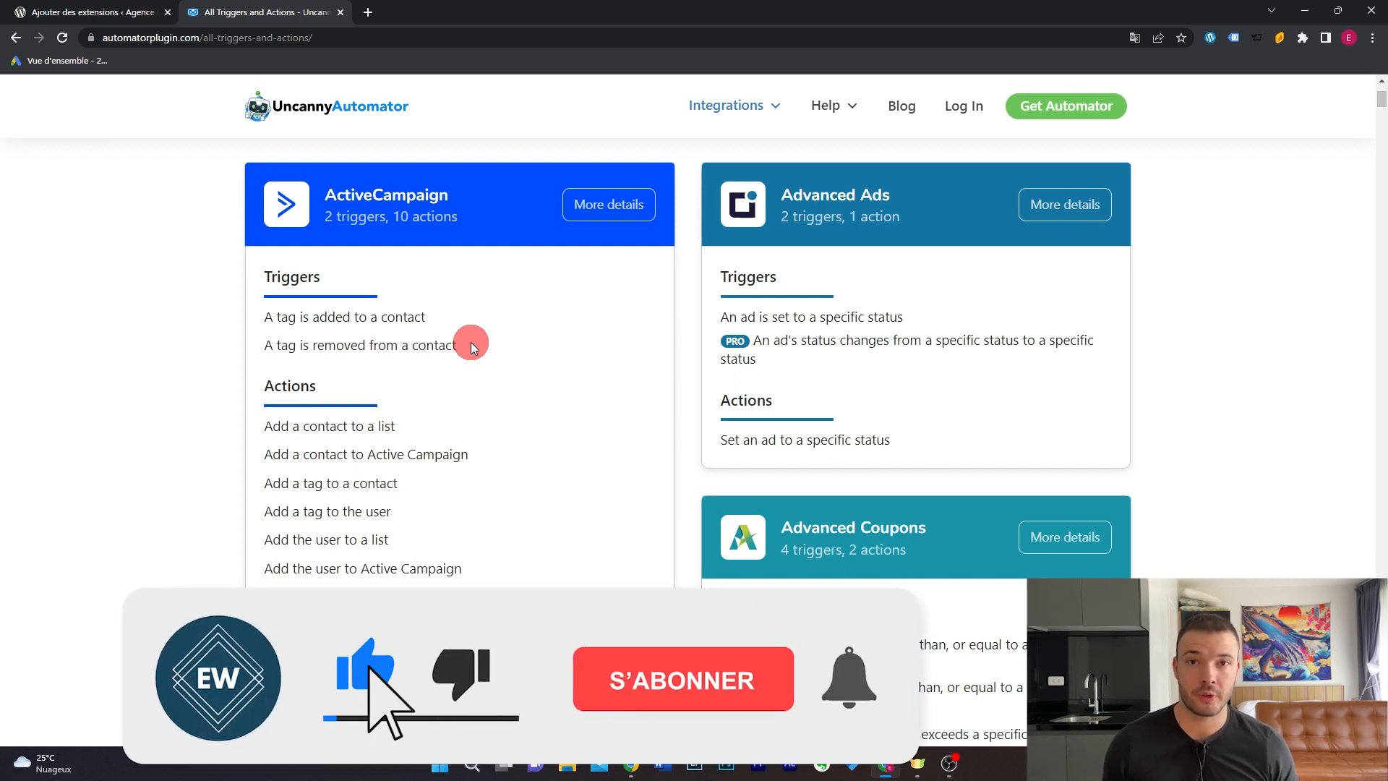
Step: Search the page for 'instagram' to find its single publish-a-photo action
key("ctrl+f")
type("inst")
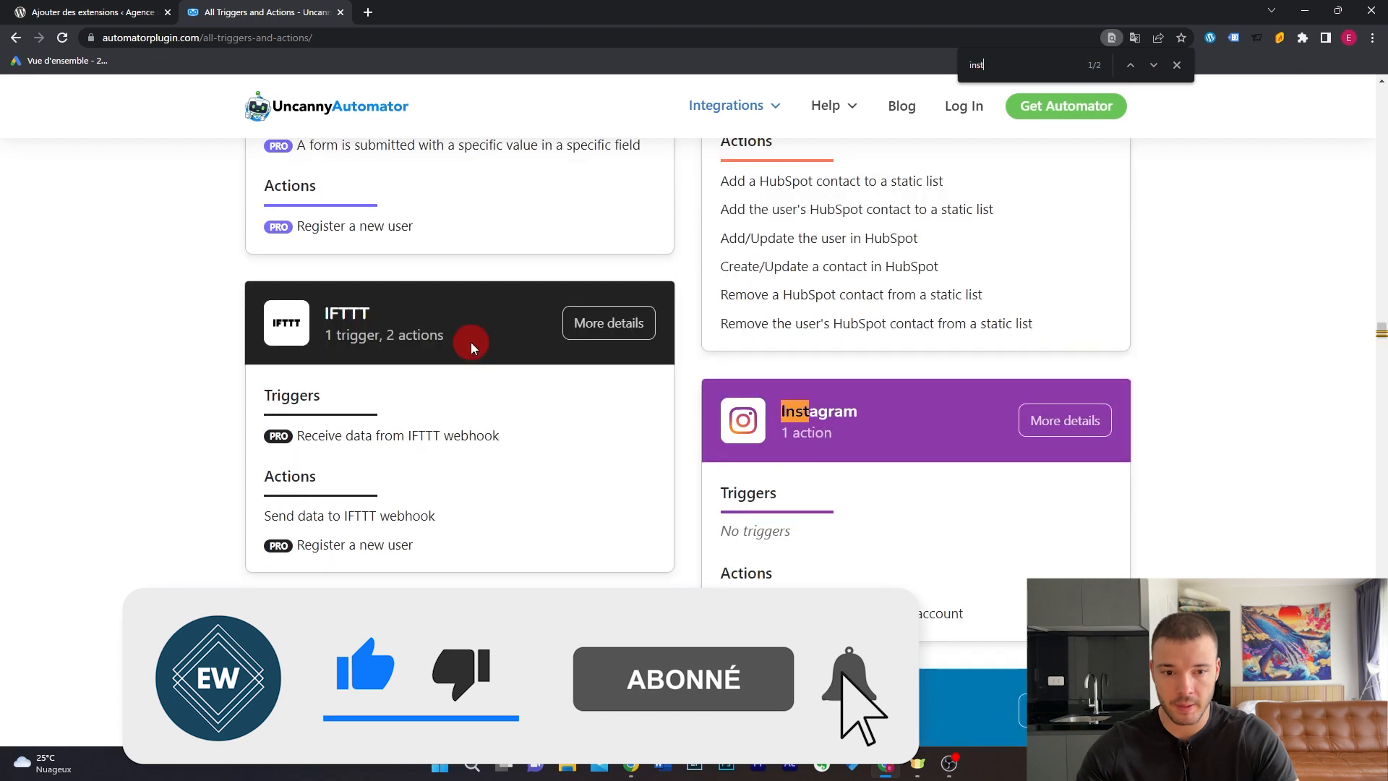
type("agram")
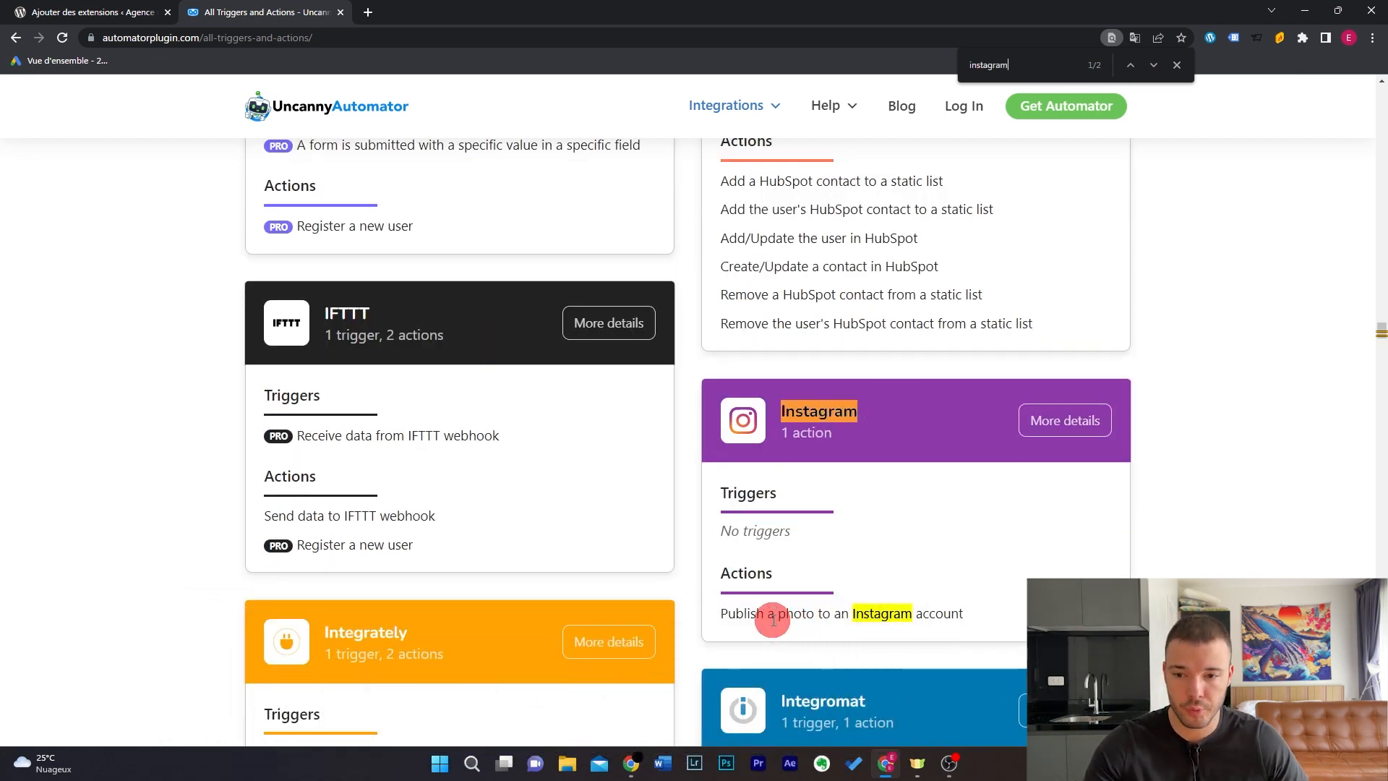
scroll(772, 620, "up", 3)
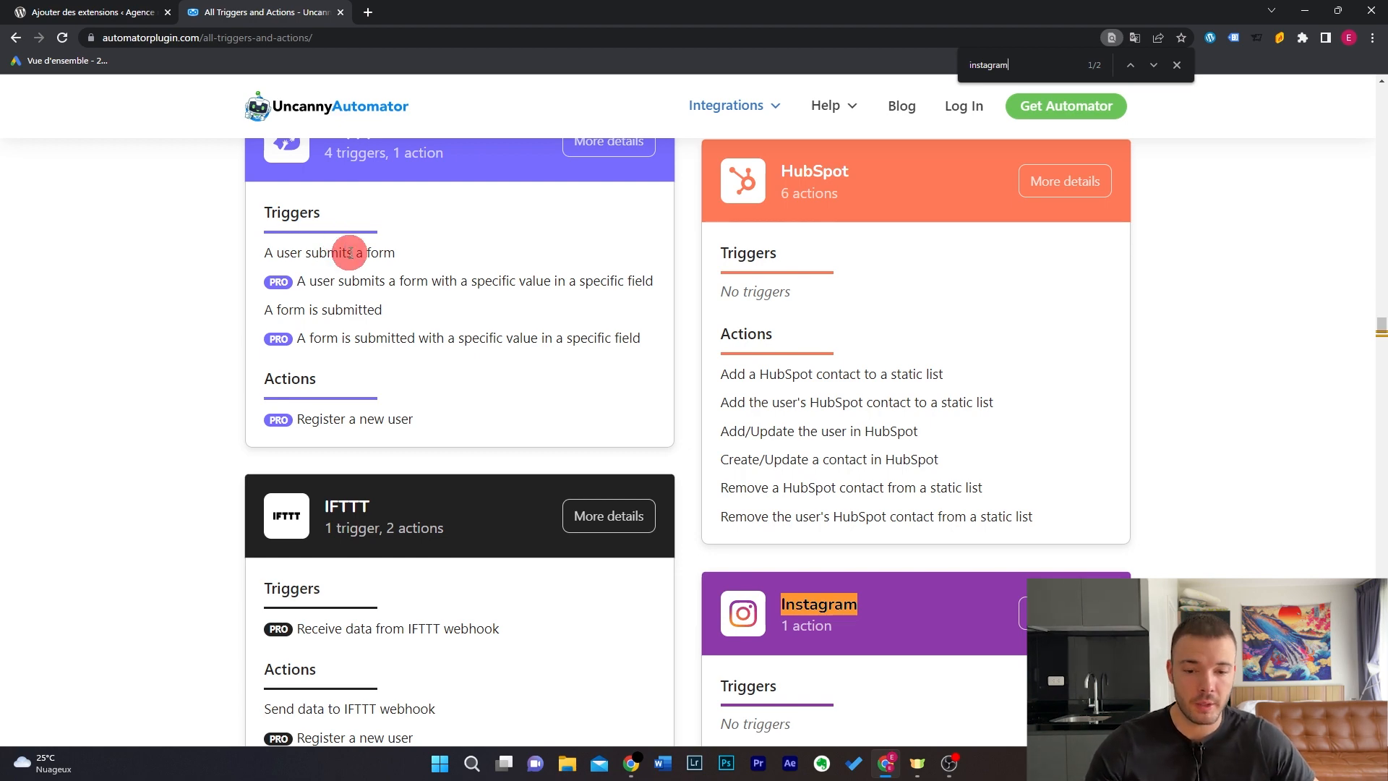
scroll(350, 252, "down", 2)
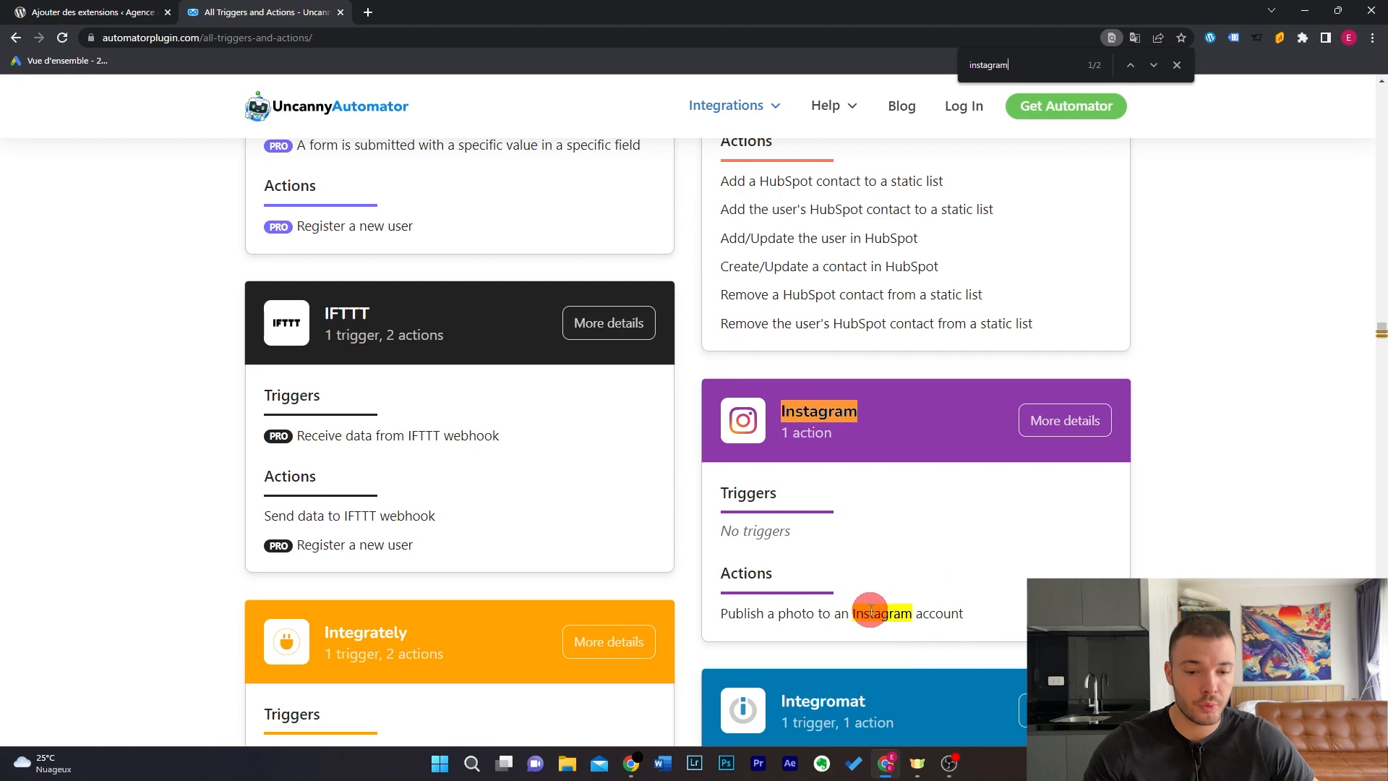
key("Escape")
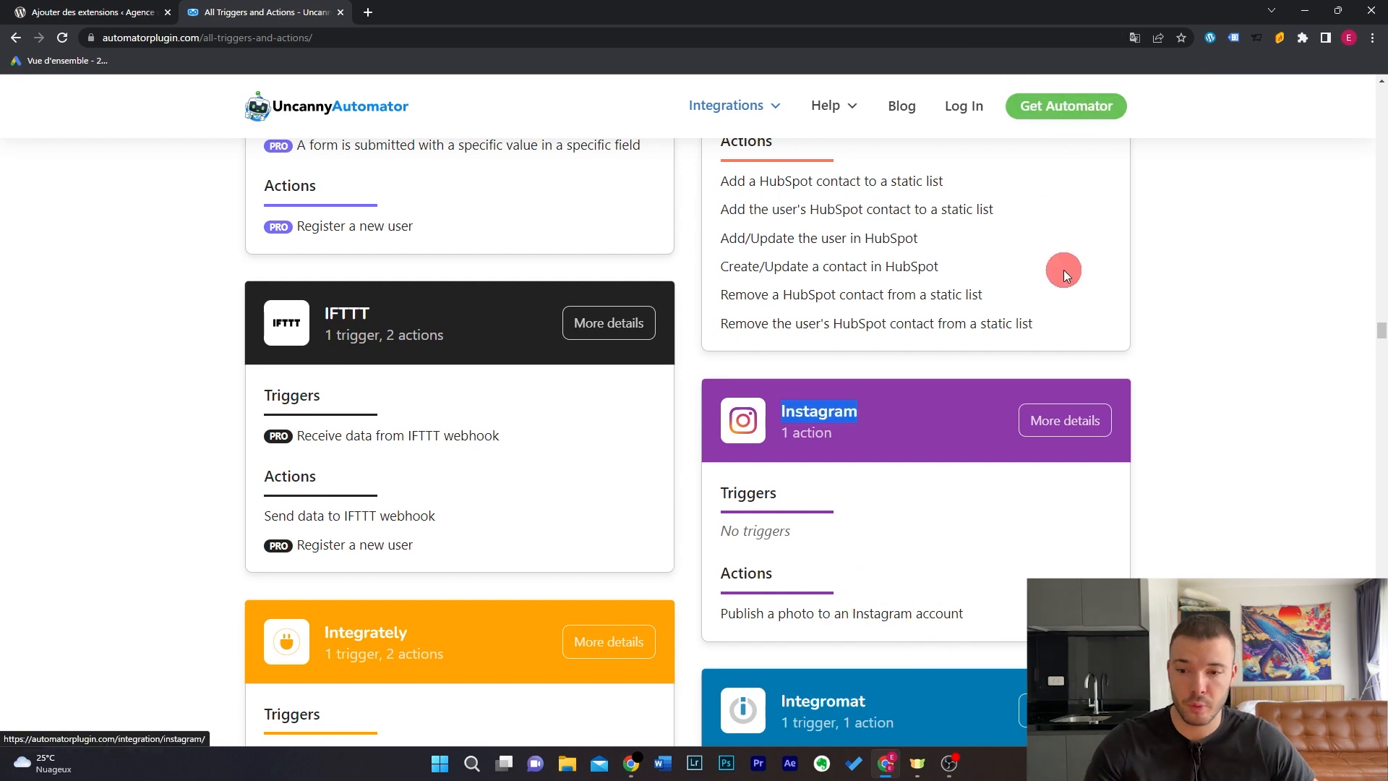
Step: Return to the top of the page and go to Get Automator
scroll(1064, 270, "up", 15)
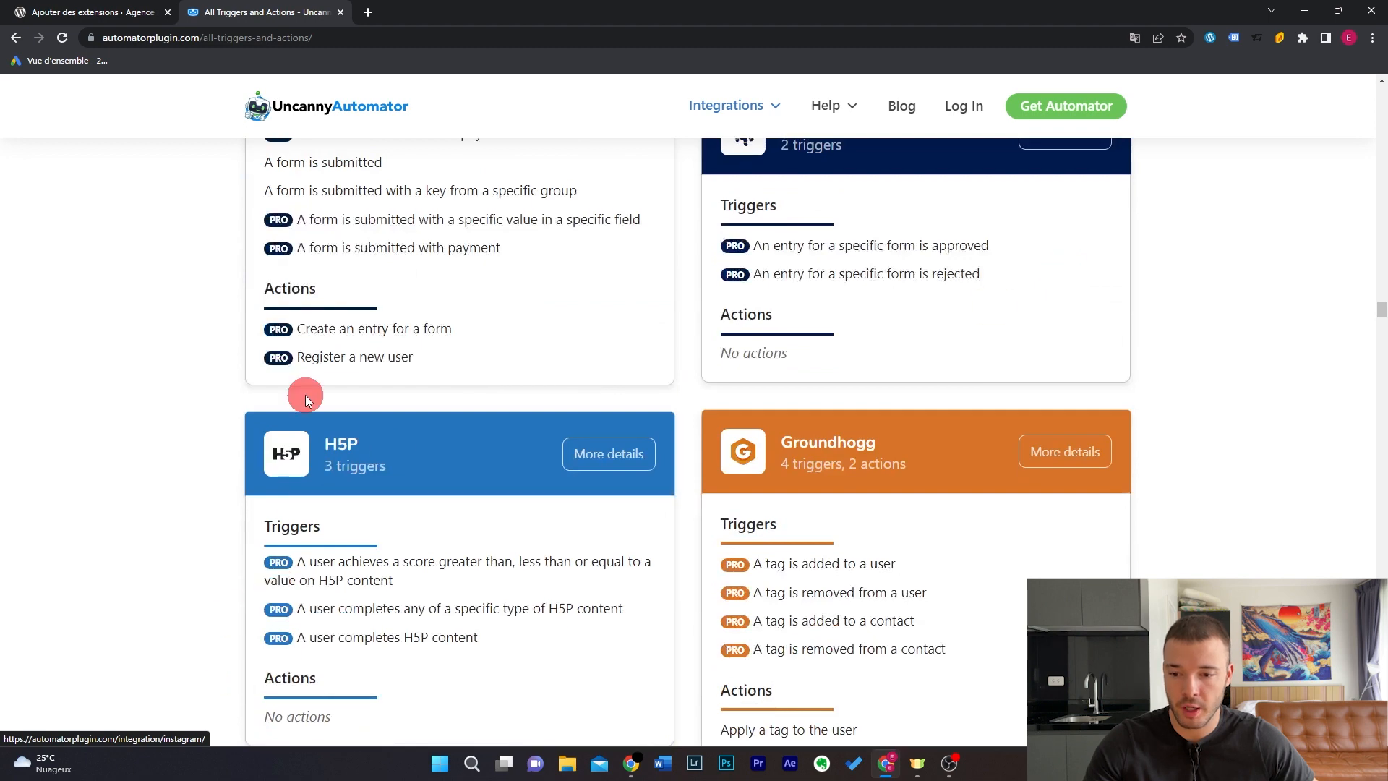
scroll(323, 318, "up", 2)
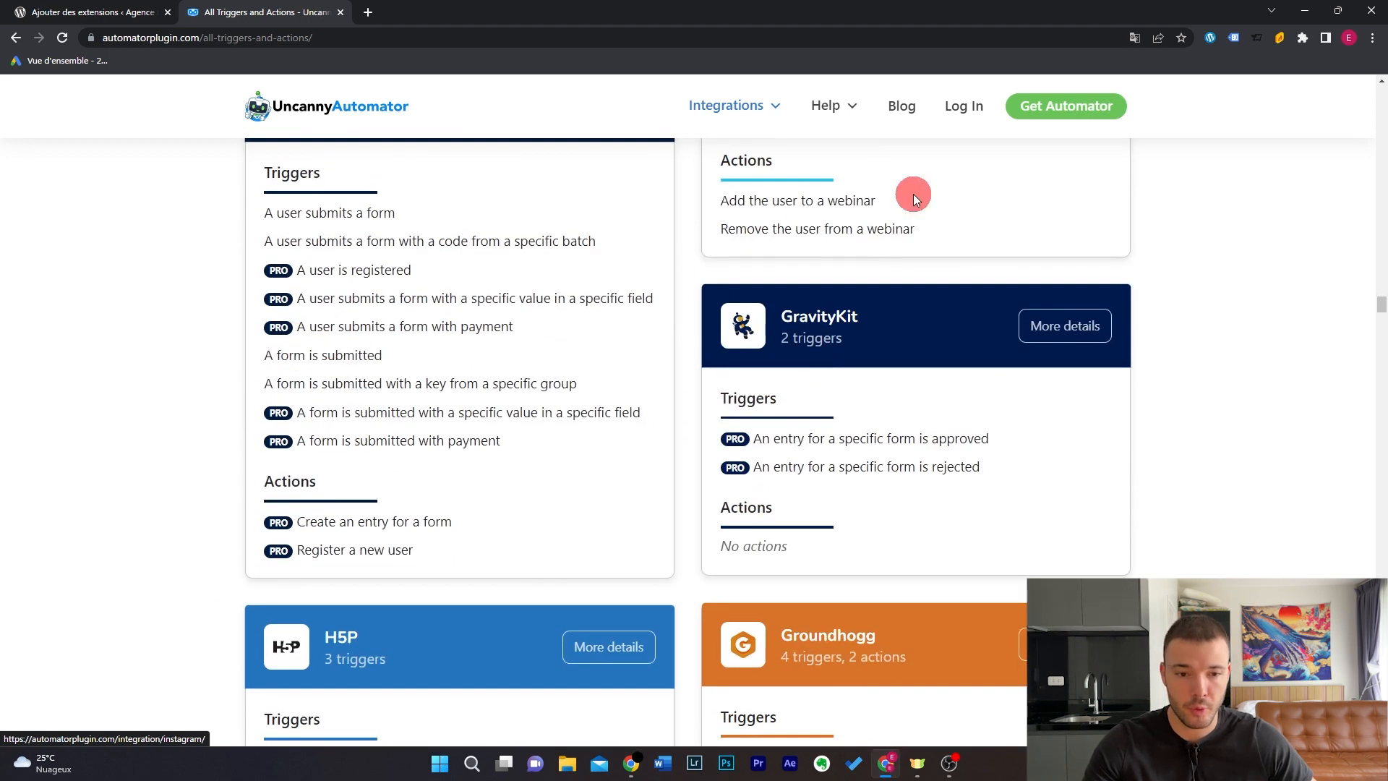
left_click(1042, 110)
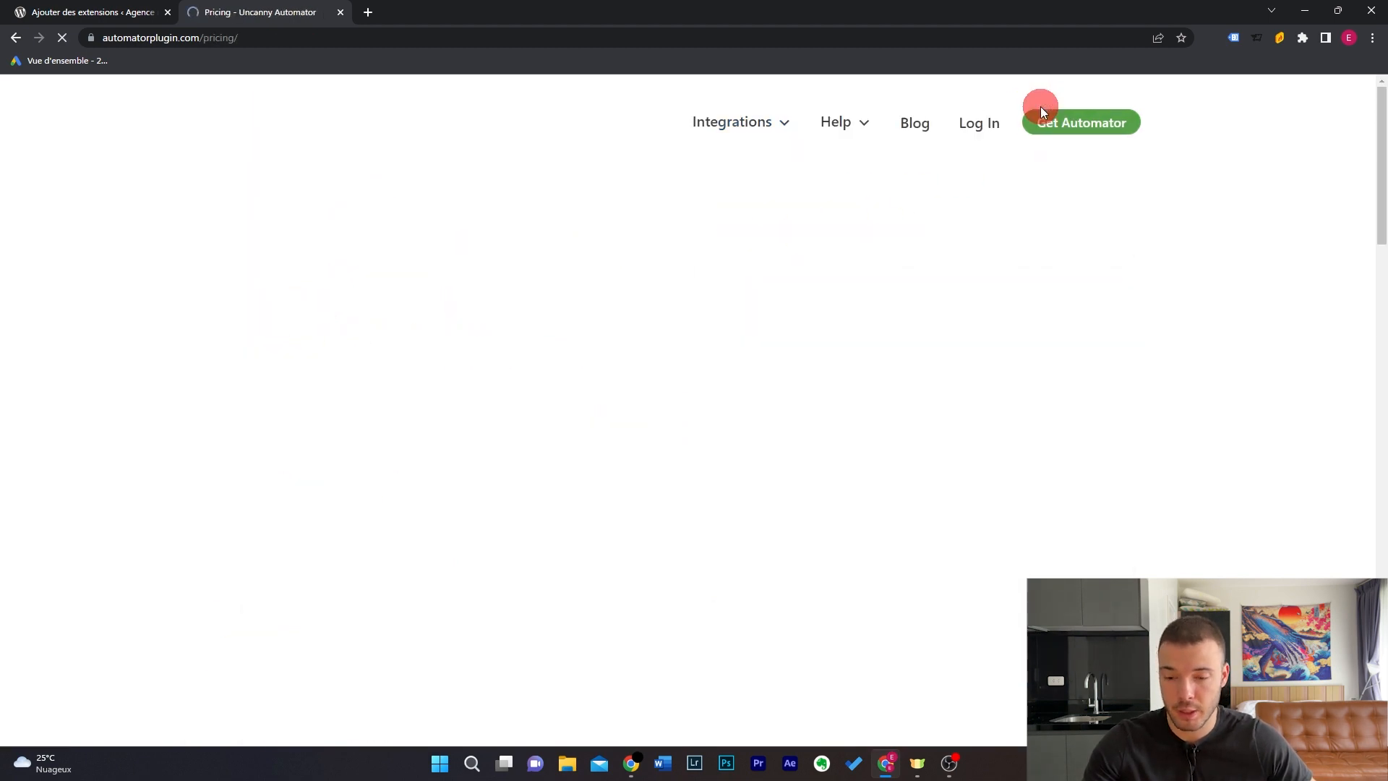
Step: Scroll down to the Pro ($149), Business ($249) and Unlimited ($399) plan cards
scroll(792, 396, "down", 4)
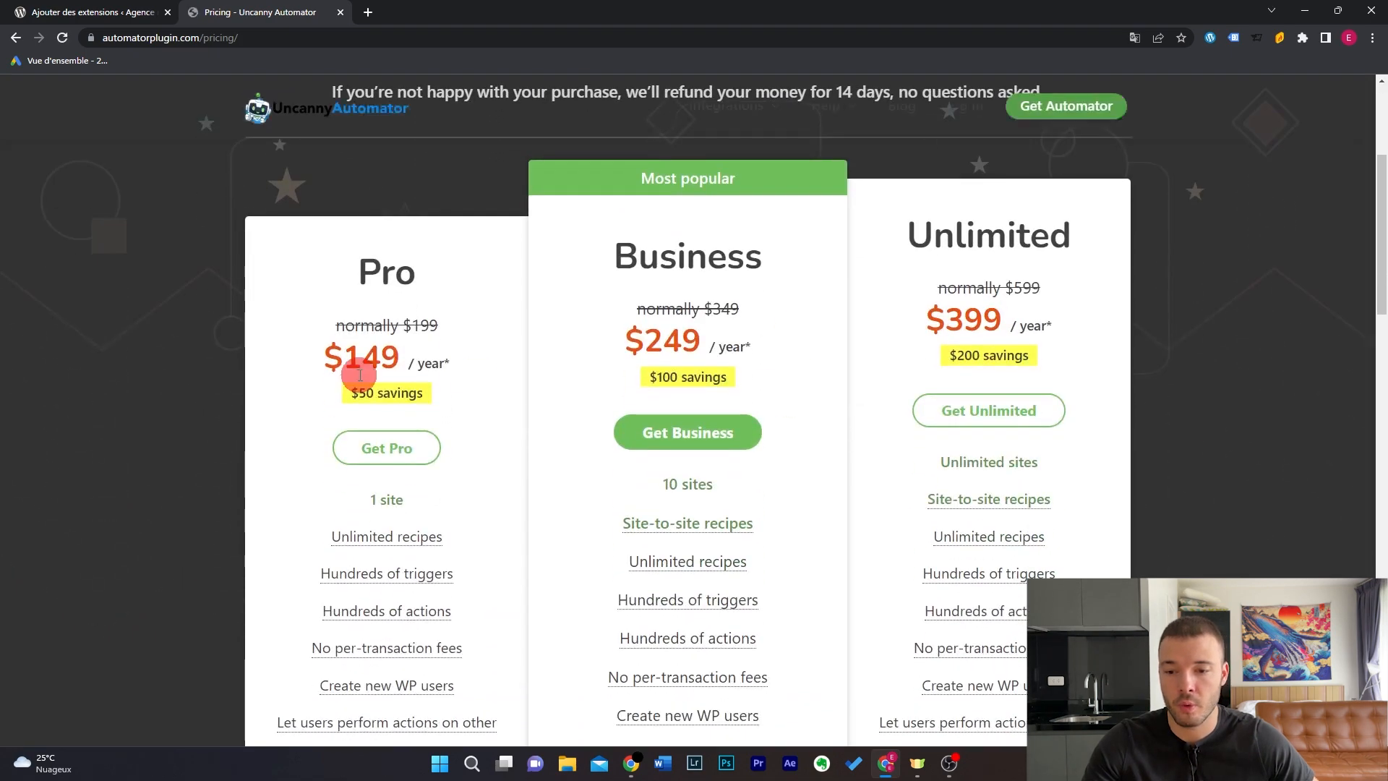
scroll(481, 380, "down", 1)
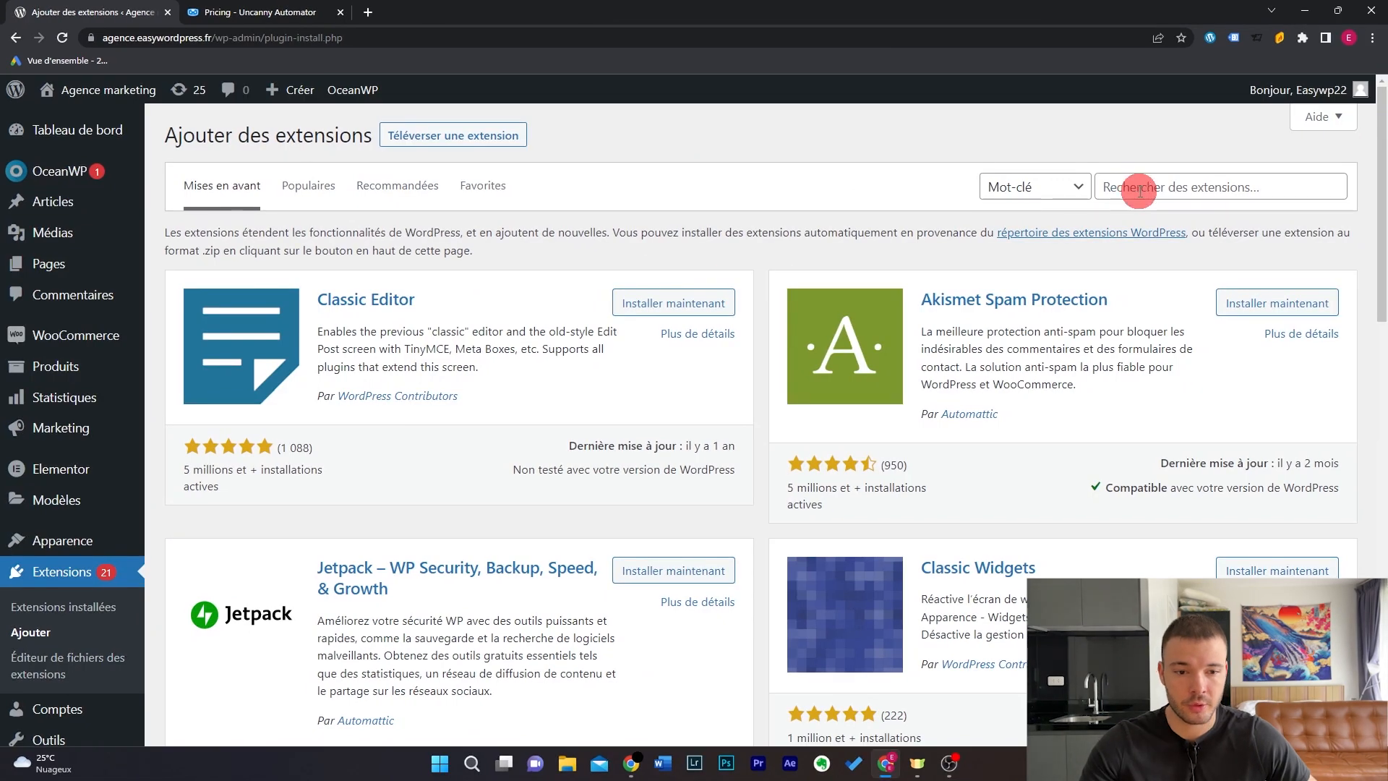
Step: Search plugins for 'uncanny automator', install it, and open Automator > Dashboard
left_click(1141, 190)
type("uncann")
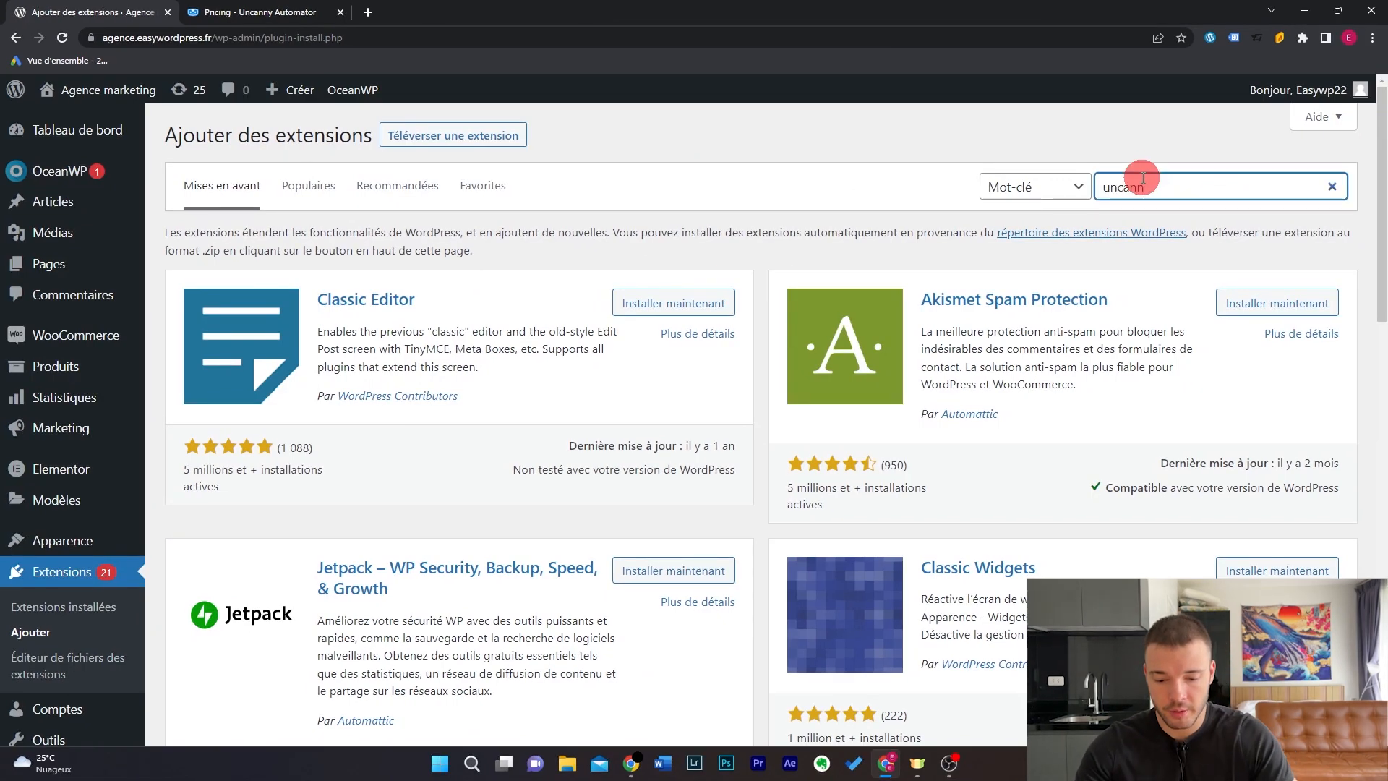
type("y automator")
left_click(687, 290)
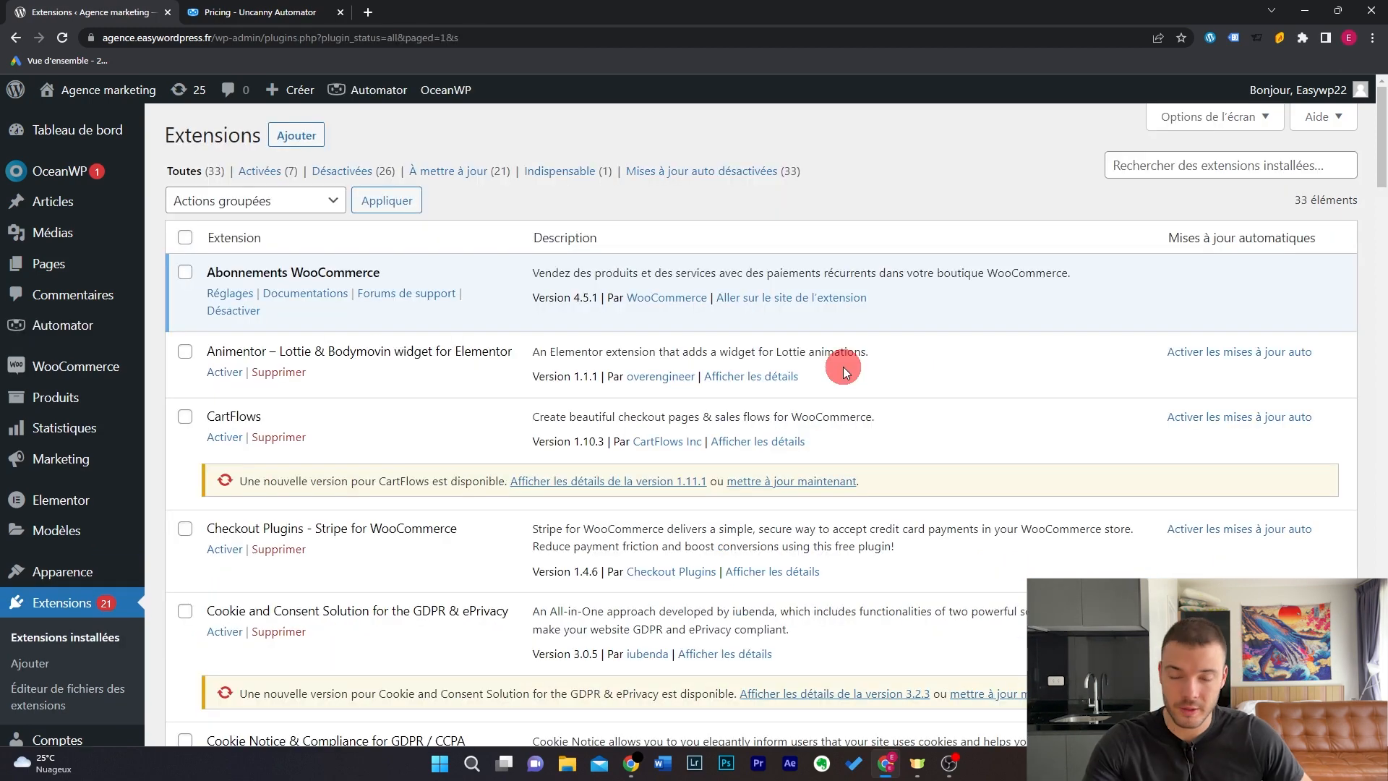
mouse_move(108, 320)
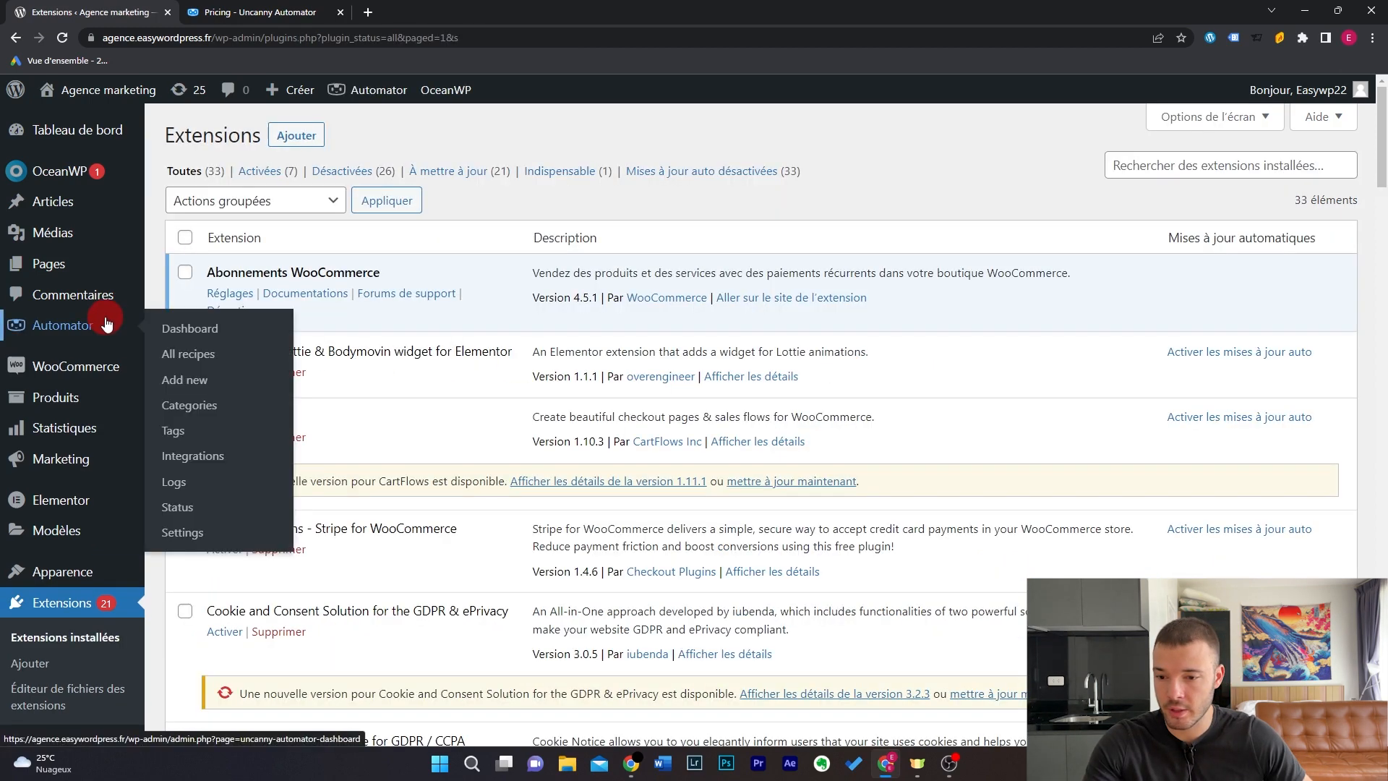
left_click(194, 333)
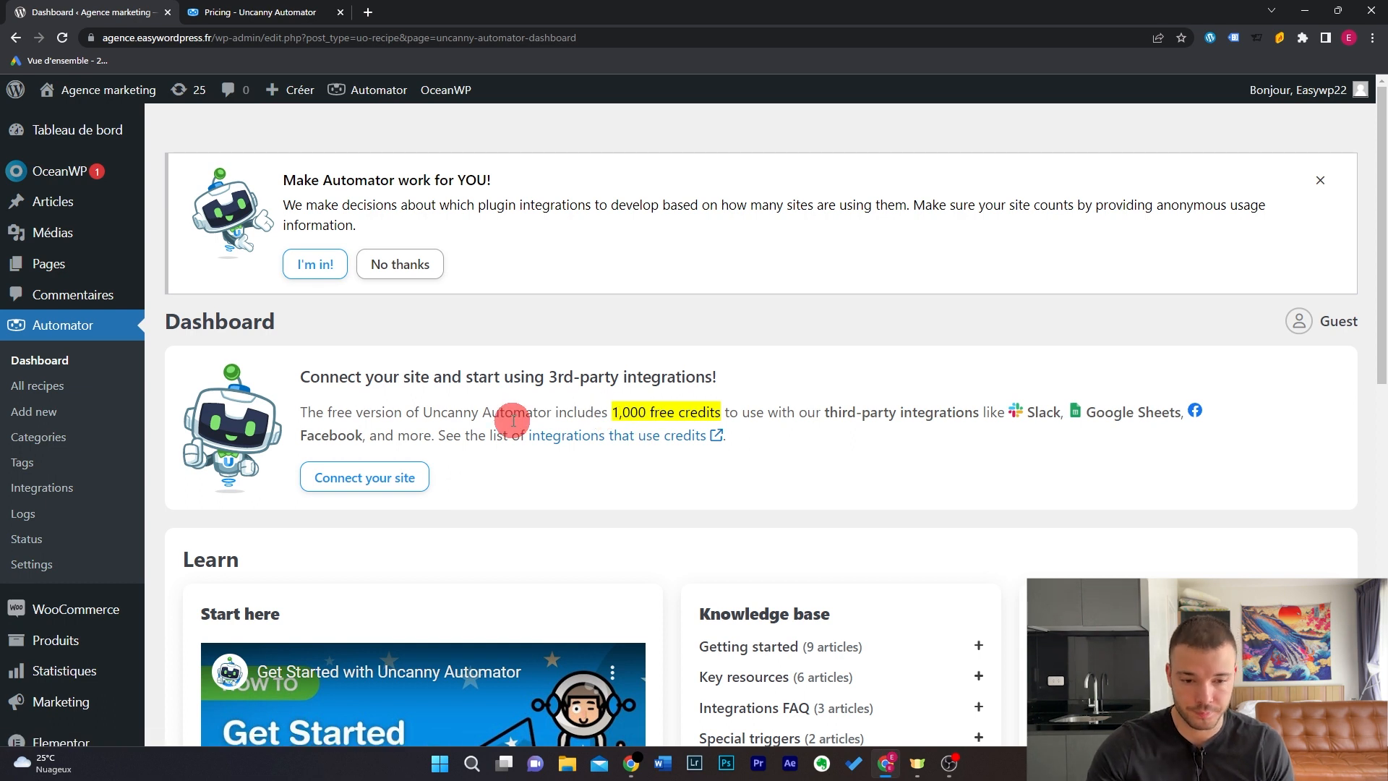
Step: Connect the site with a free Automator account and start the first recipe
left_click(392, 483)
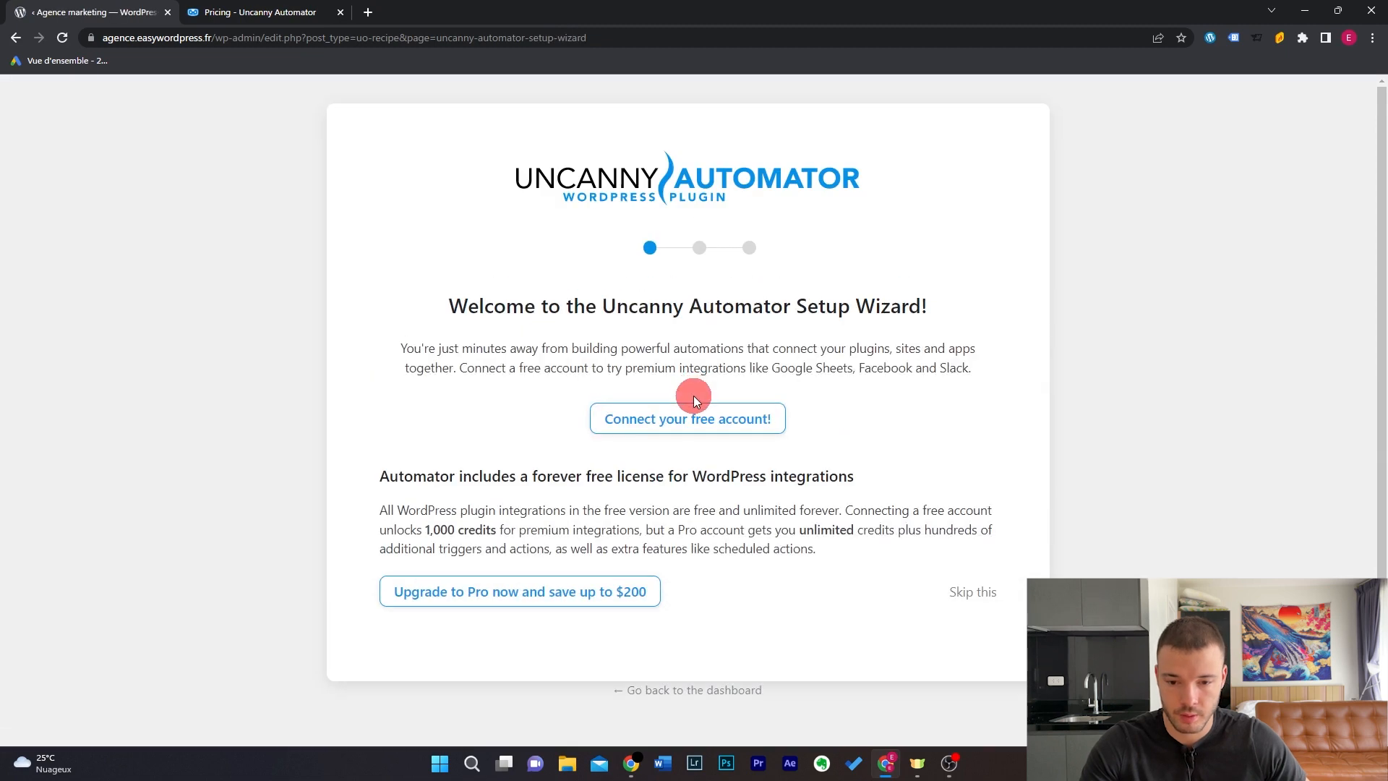
left_click(692, 416)
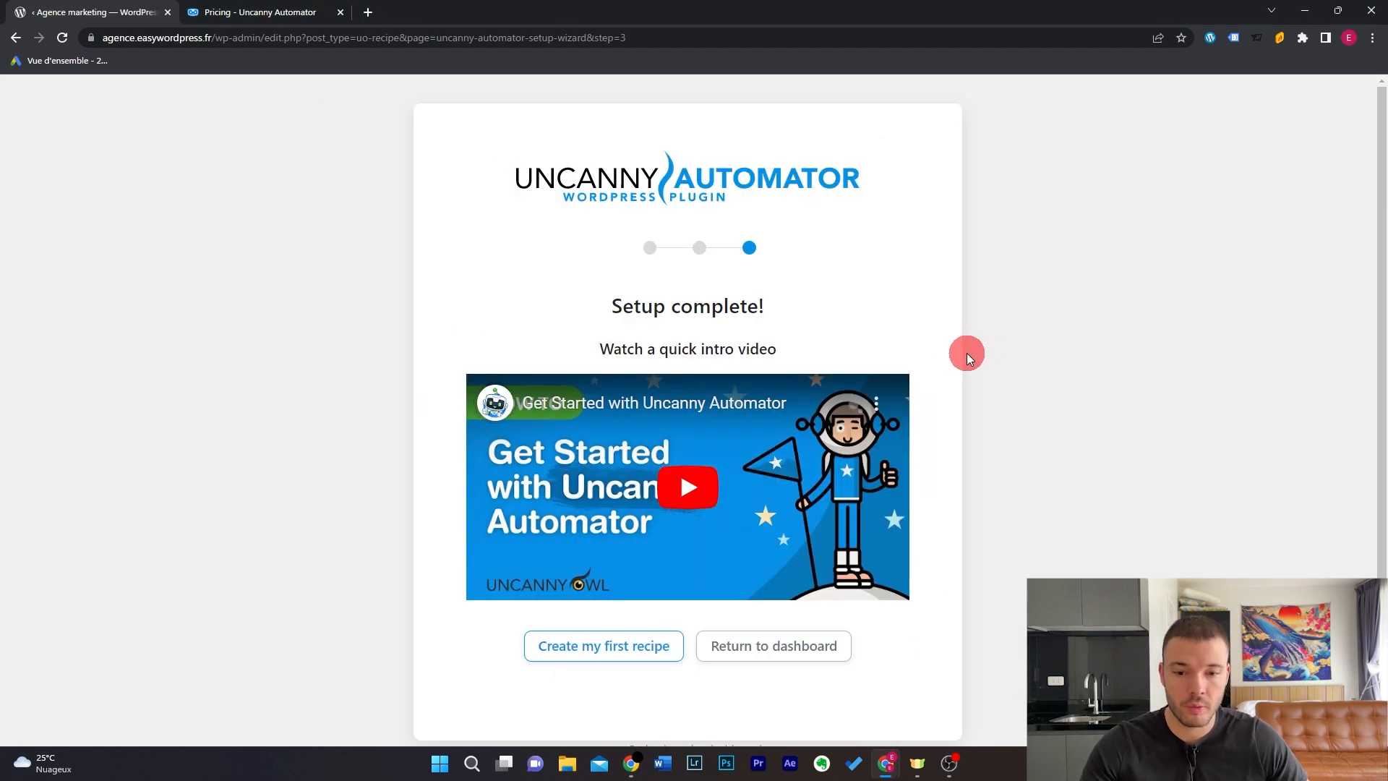
left_click(611, 647)
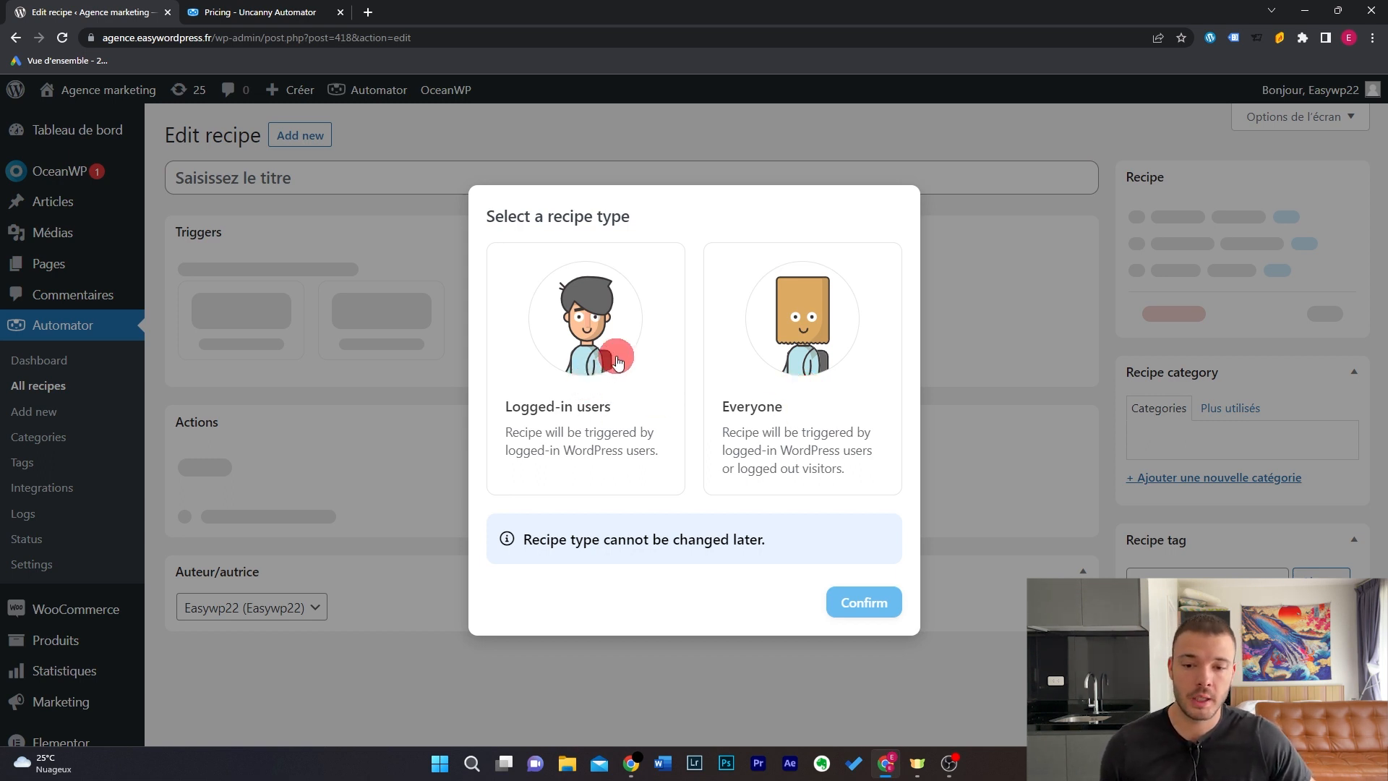
Step: Choose the Logged-in users recipe type and confirm it
left_click(603, 340)
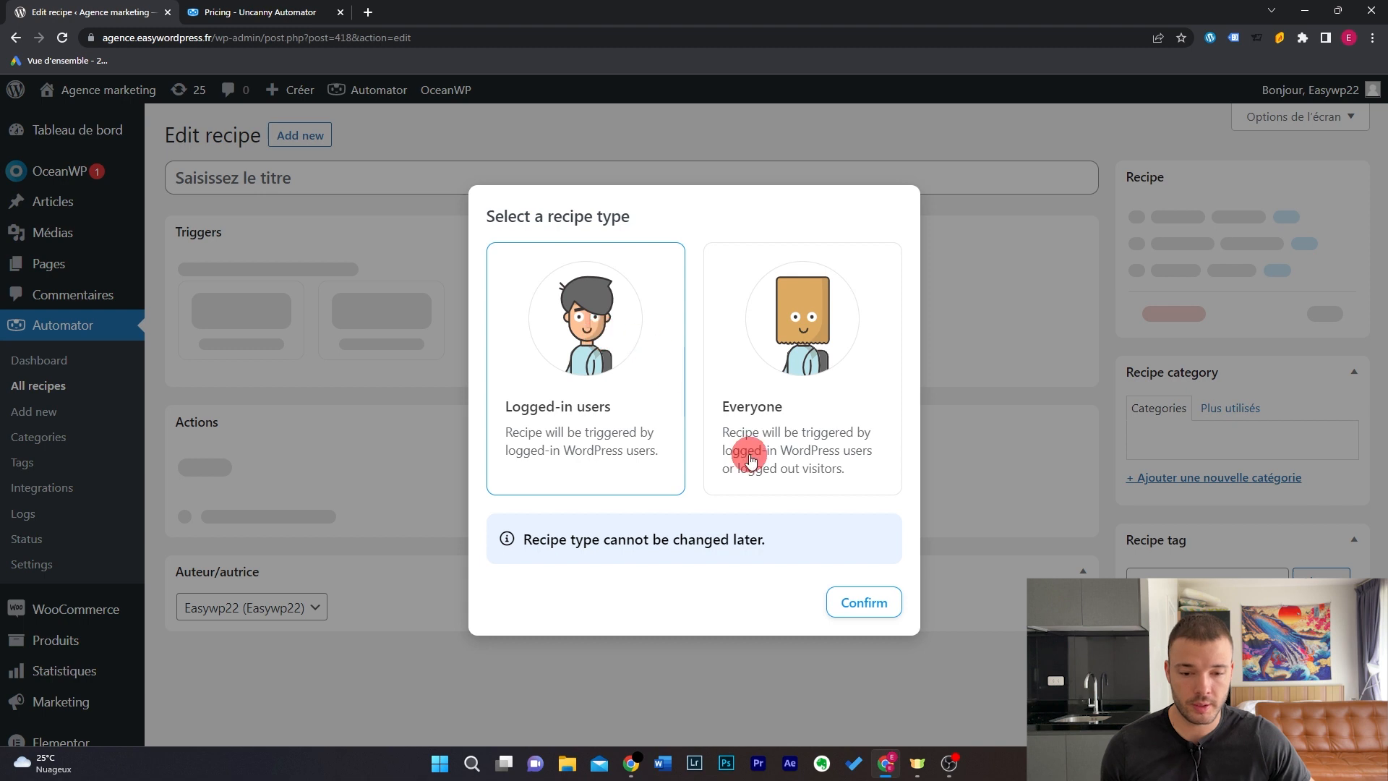
left_click(873, 600)
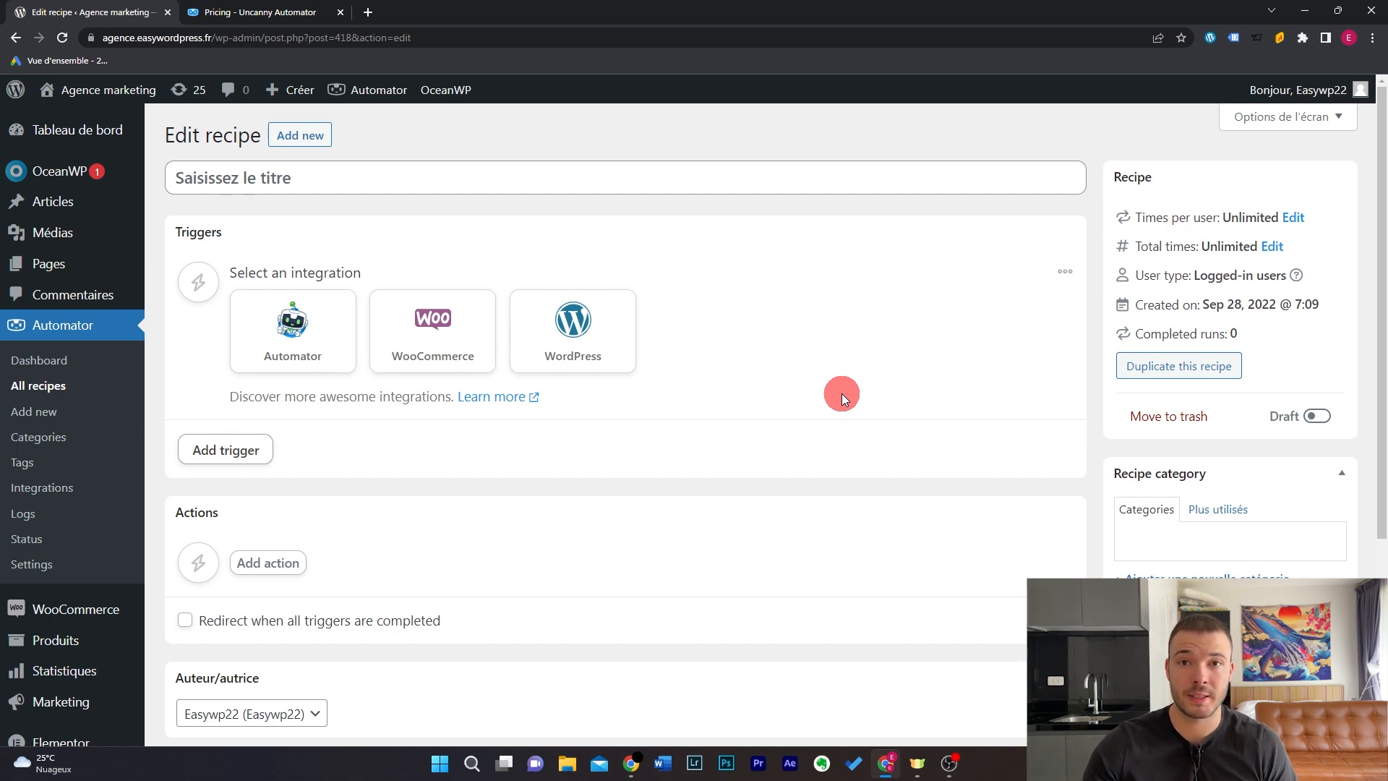
Step: Name the recipe 'Code promo' and pick WooCommerce's order trigger
left_click(685, 176)
type("Code promo")
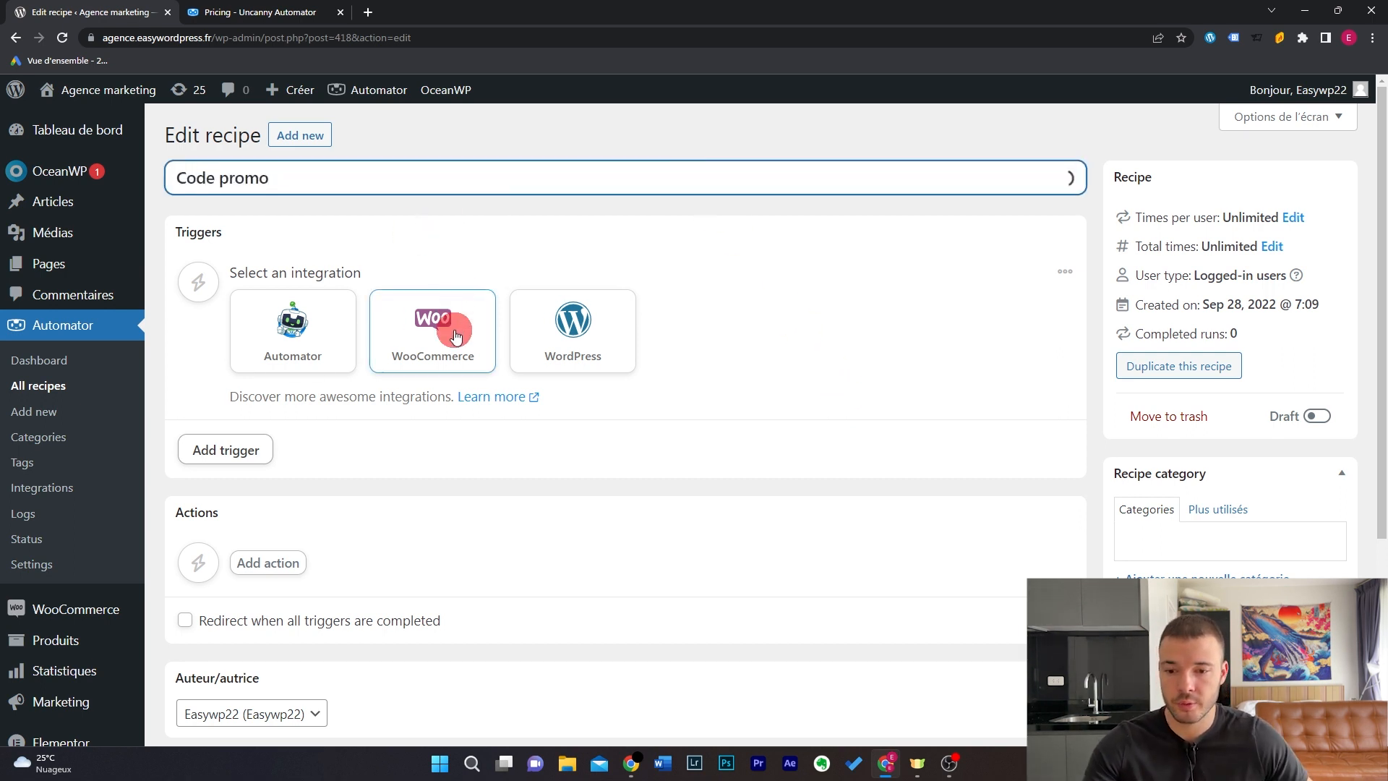
left_click(455, 329)
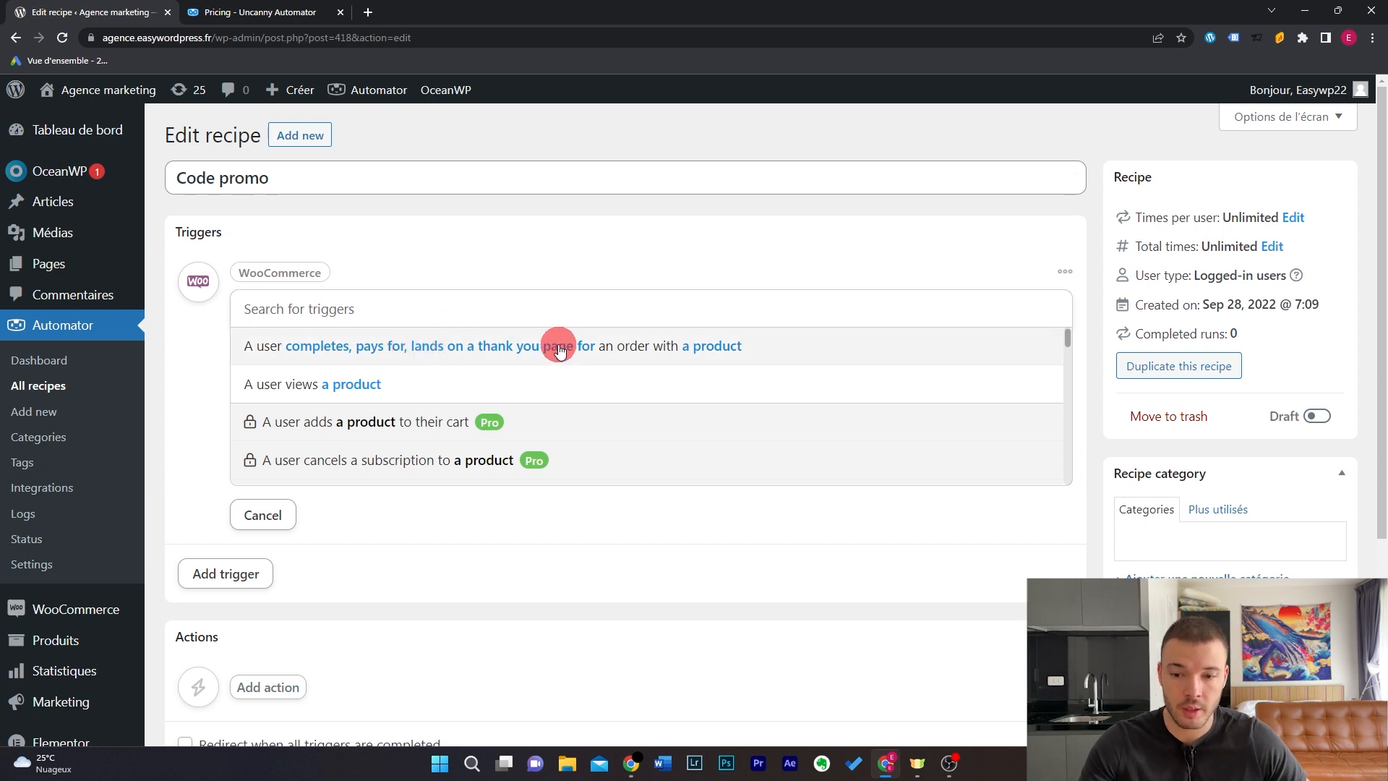
left_click(623, 351)
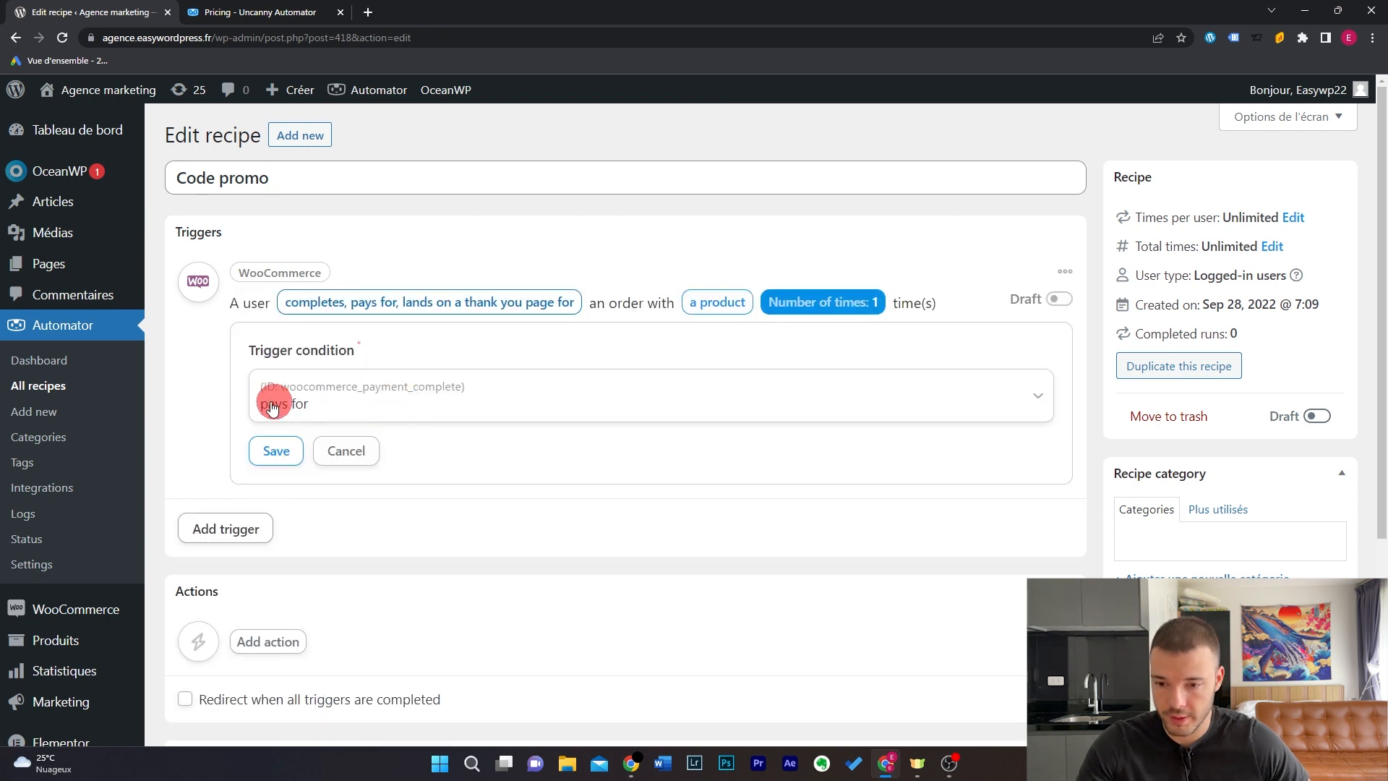
Step: Keep 'pays for' as the condition and 'Any product' as the product, saving each
left_click(332, 398)
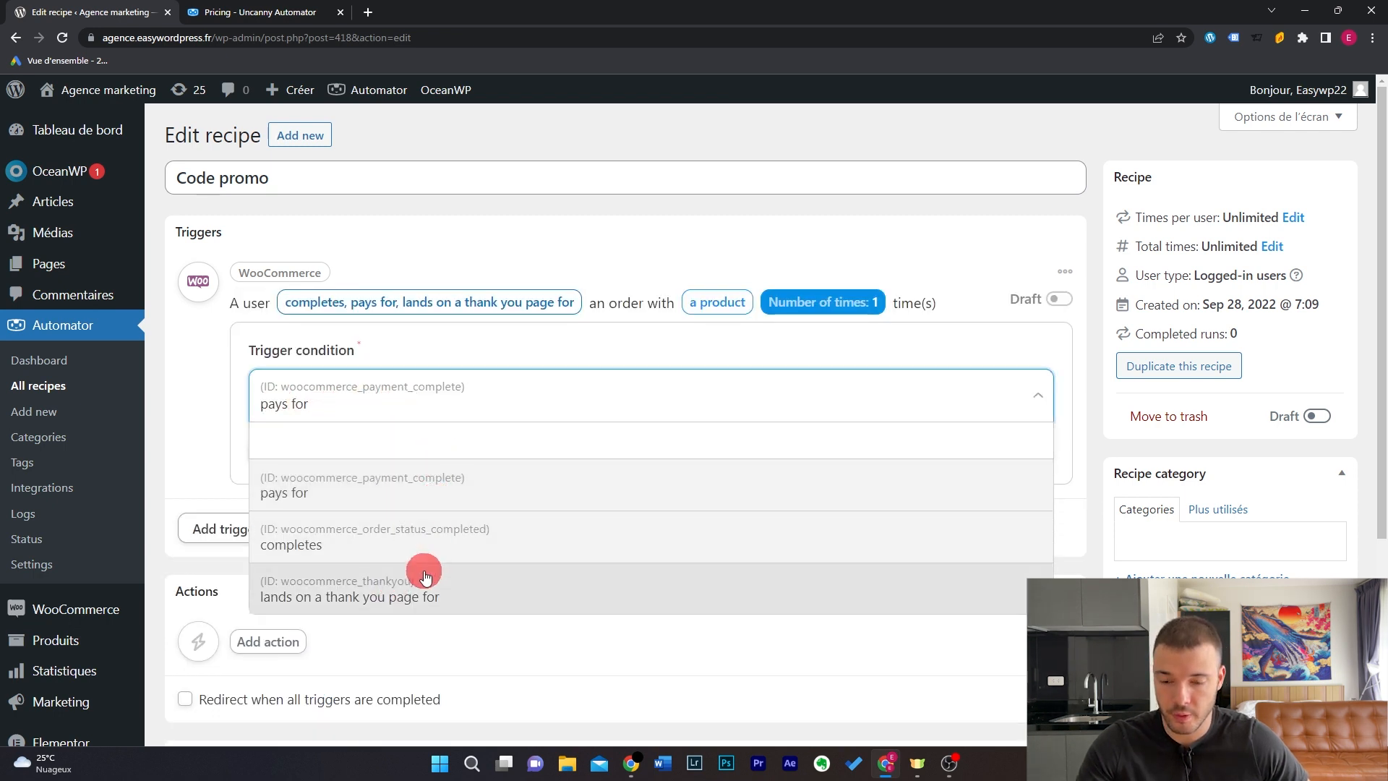
left_click(502, 480)
left_click(276, 455)
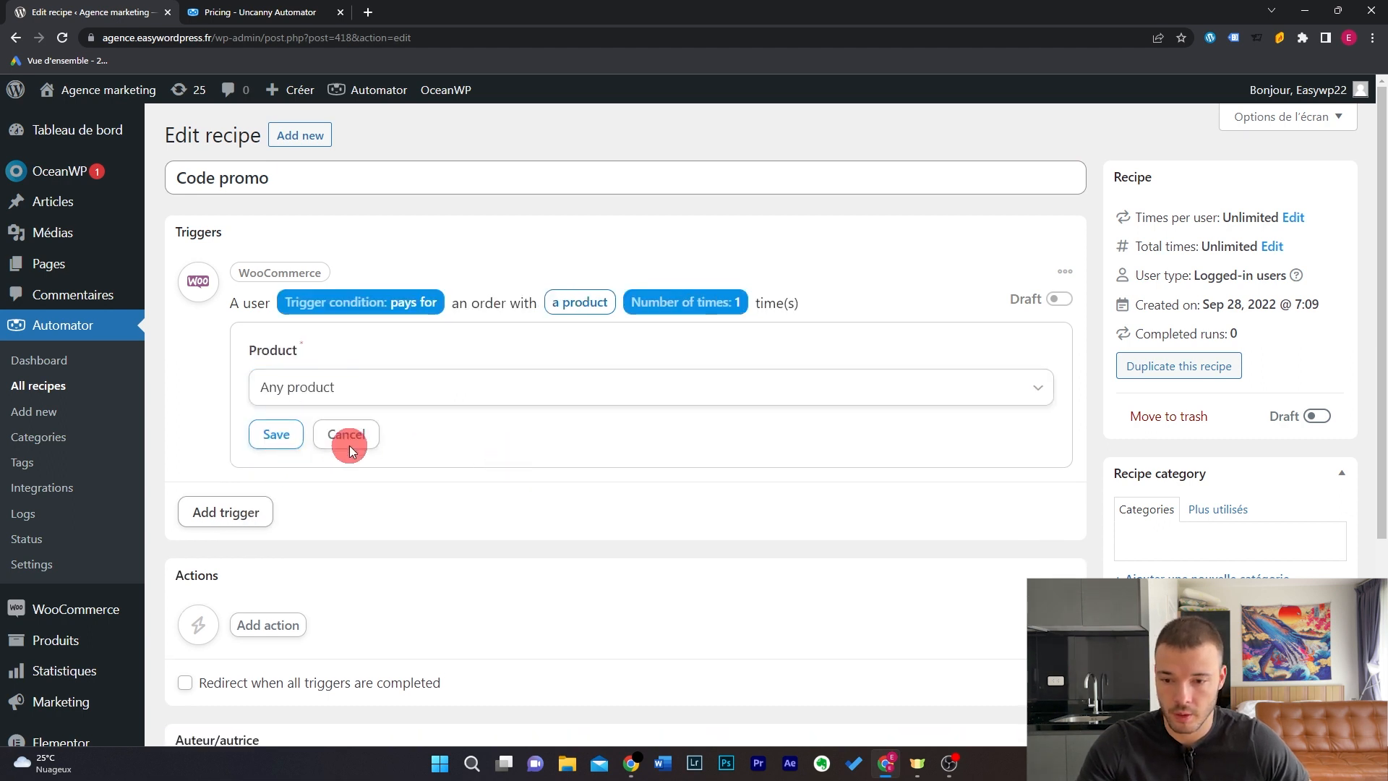
left_click(410, 392)
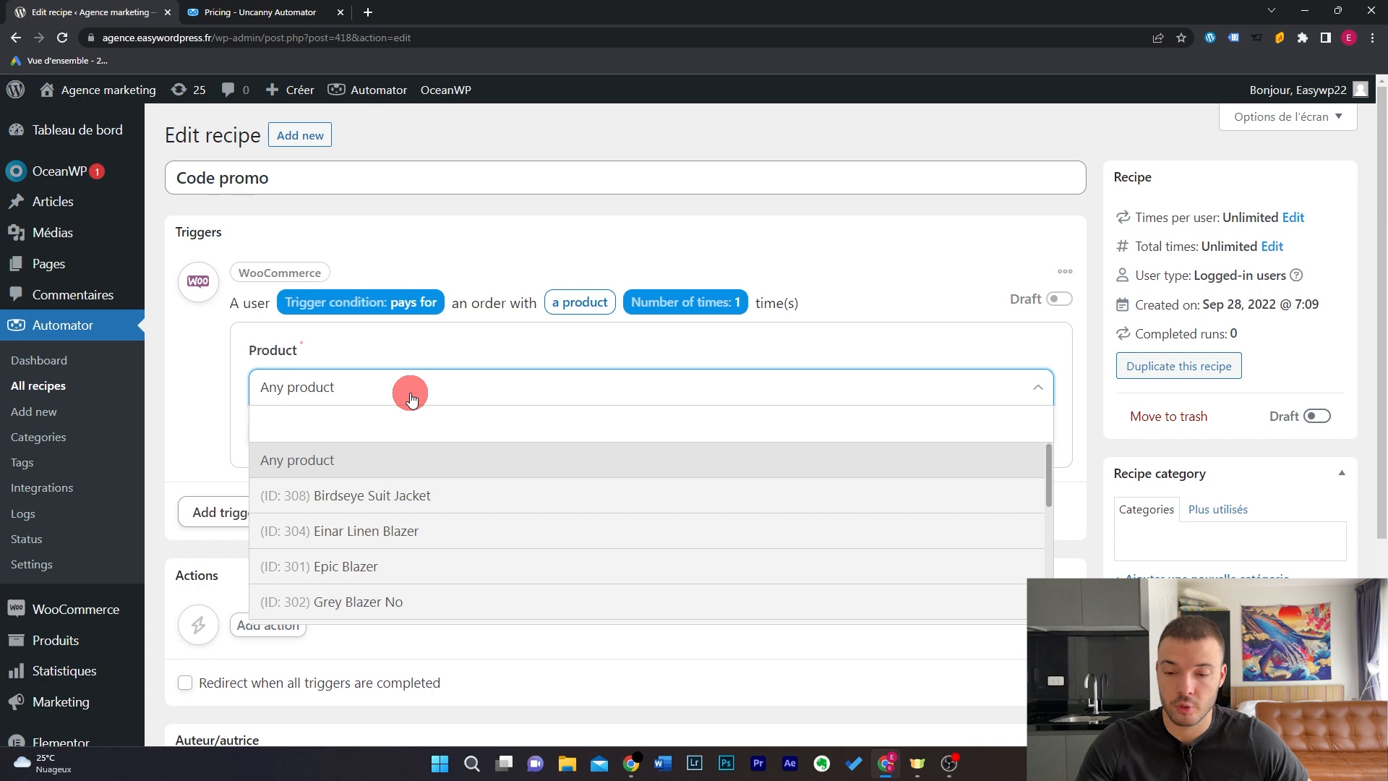
scroll(457, 520, "down", 3)
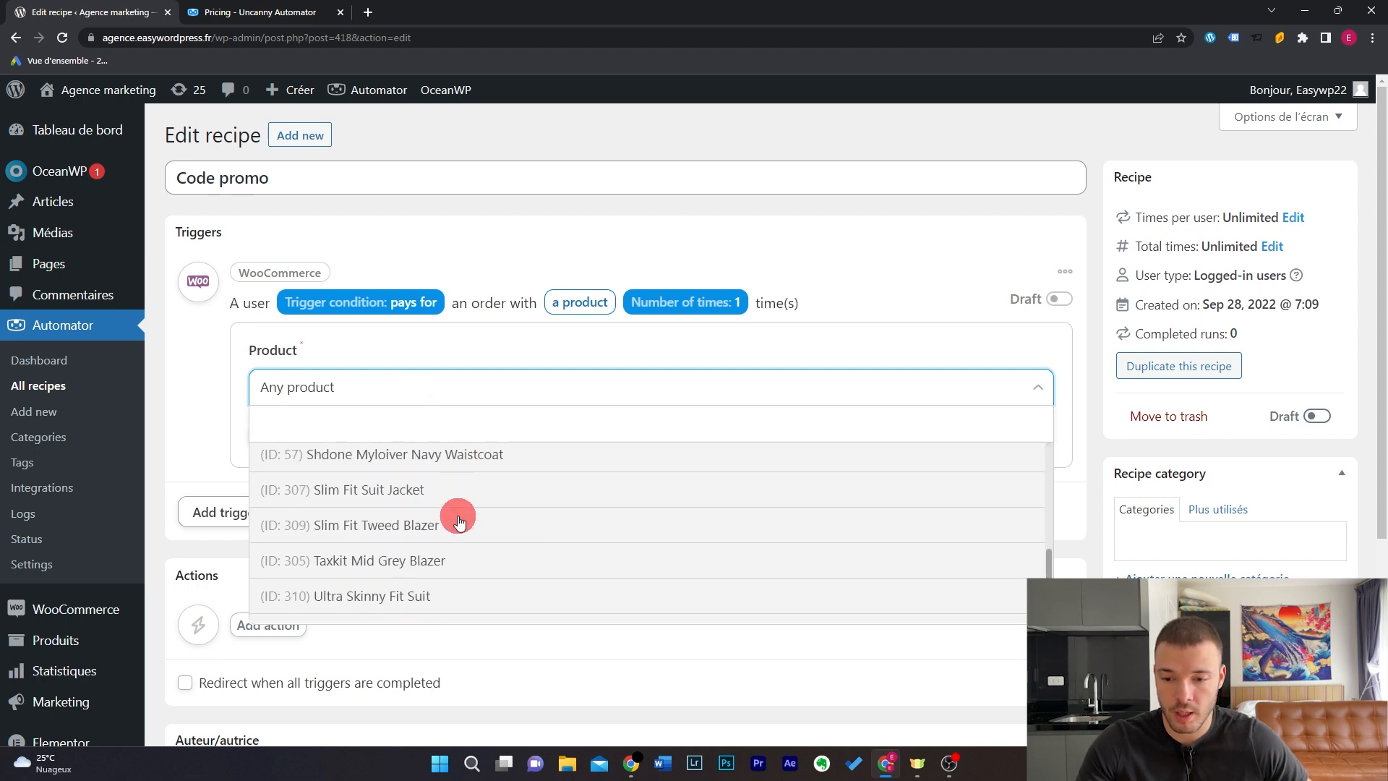
scroll(457, 521, "up", 3)
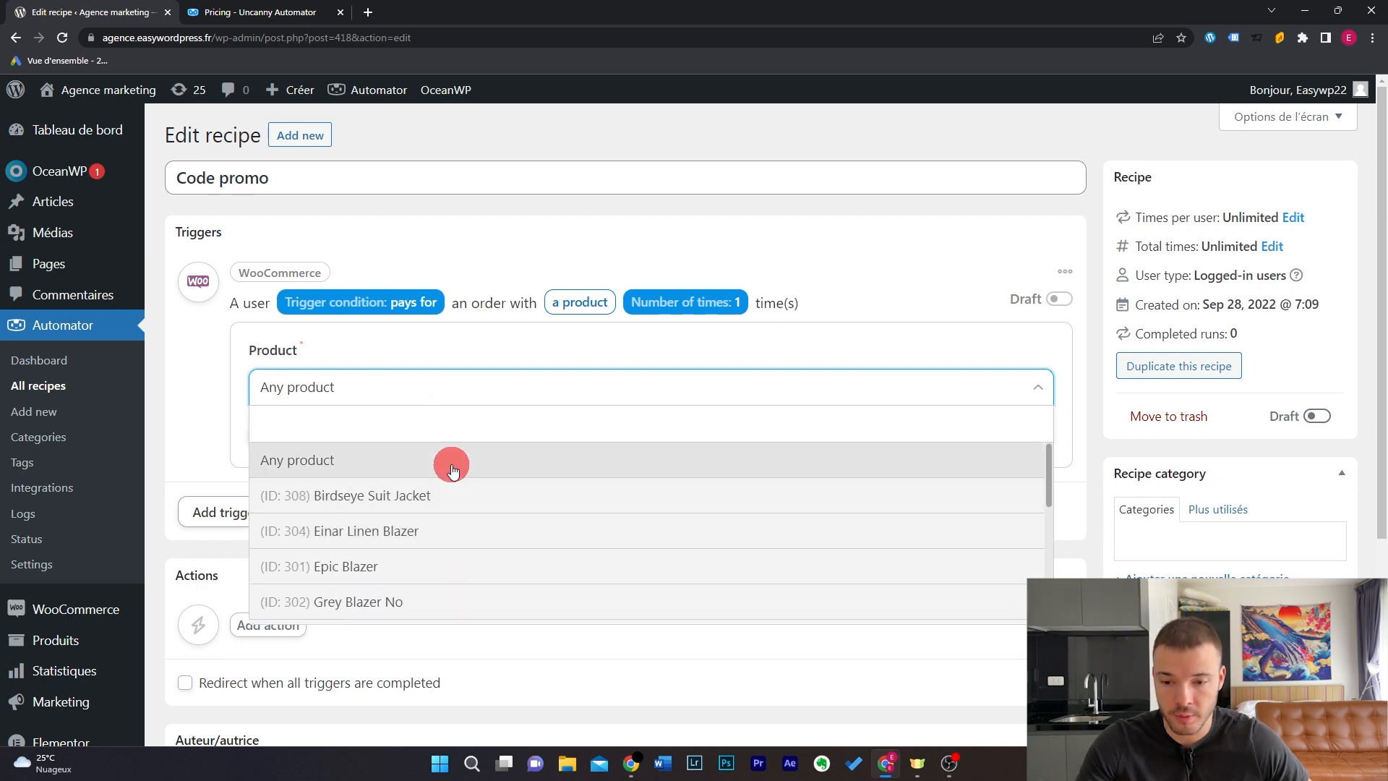
left_click(452, 460)
left_click(316, 442)
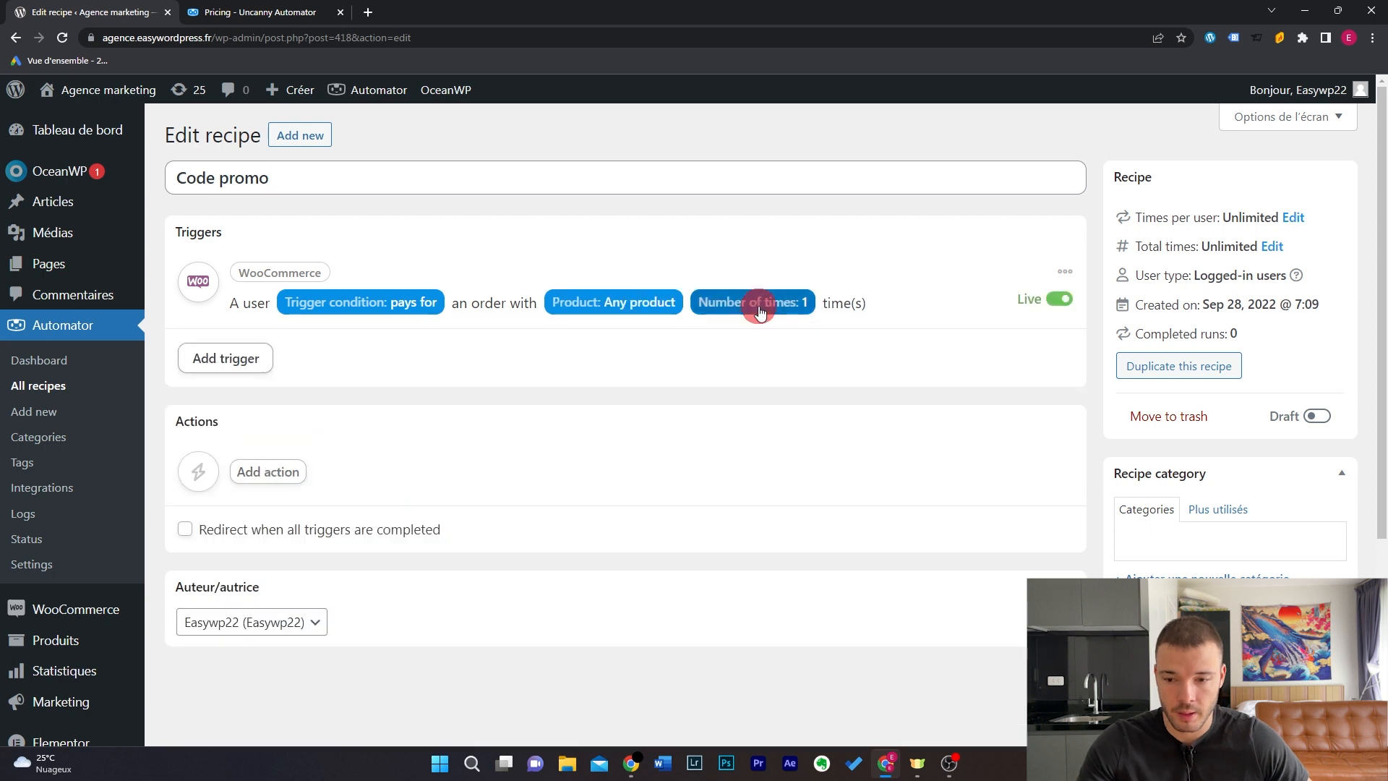
Step: Change the trigger's number of times from 1 to 5
left_click(775, 311)
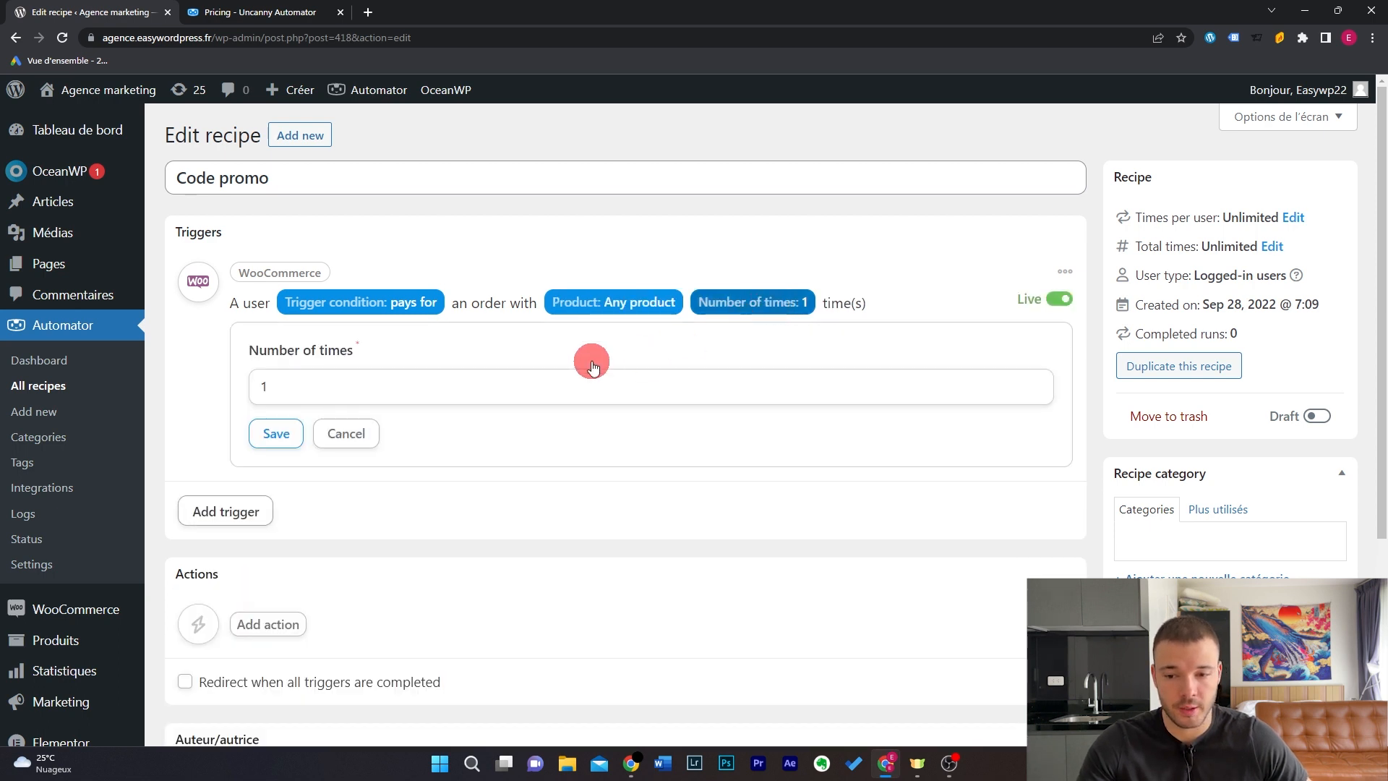
left_click_drag(340, 390, 227, 383)
type("5")
key("Return")
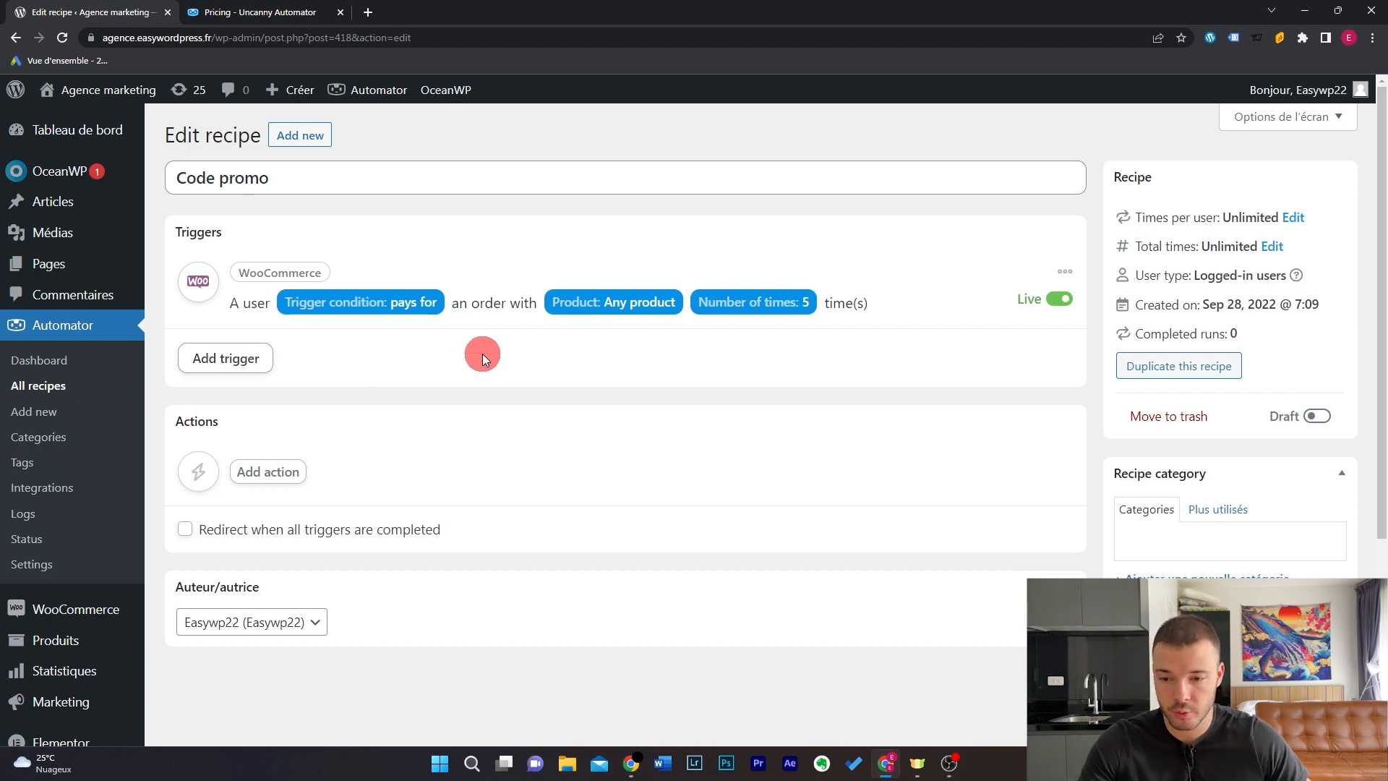
Step: Add an action, try the Instagram integration, then cancel its connection prompt
left_click(274, 474)
scroll(463, 437, "down", 3)
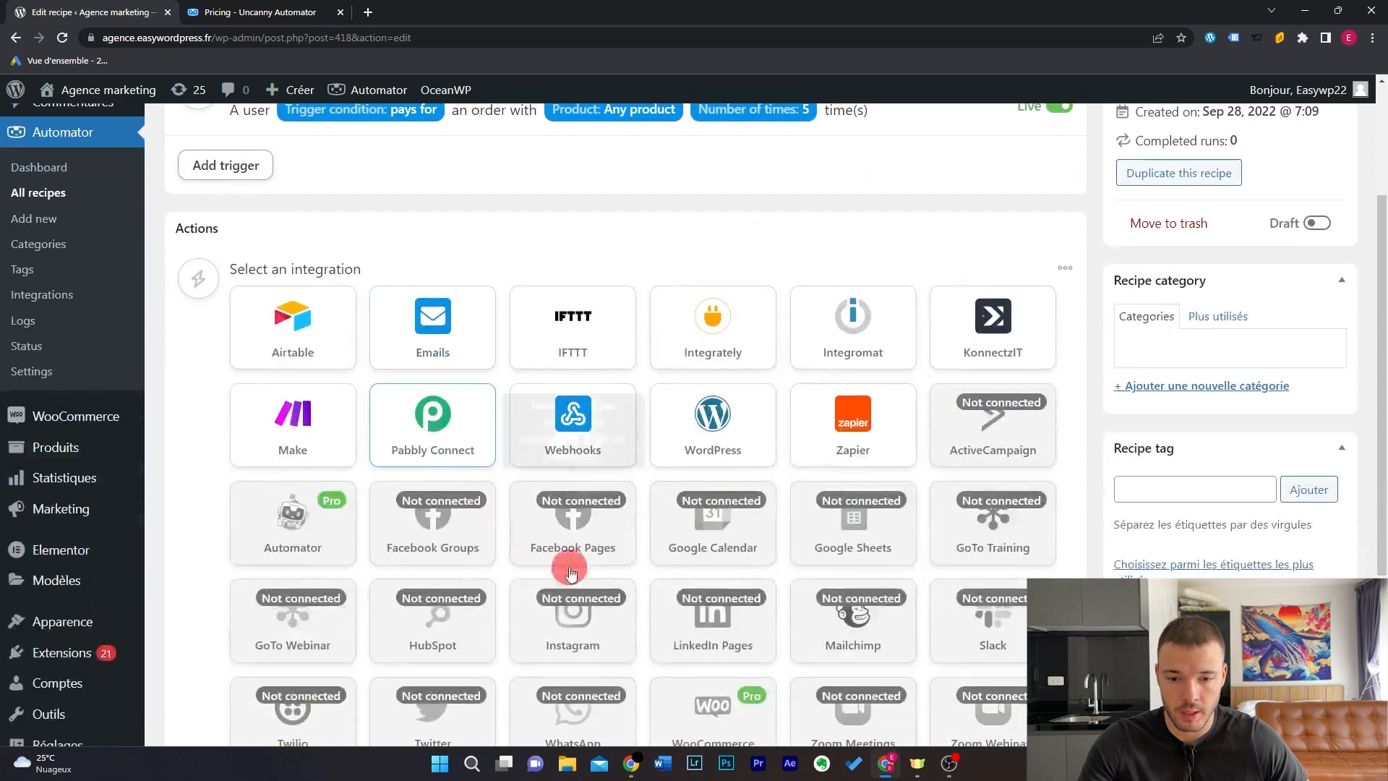
scroll(656, 506, "down", 2)
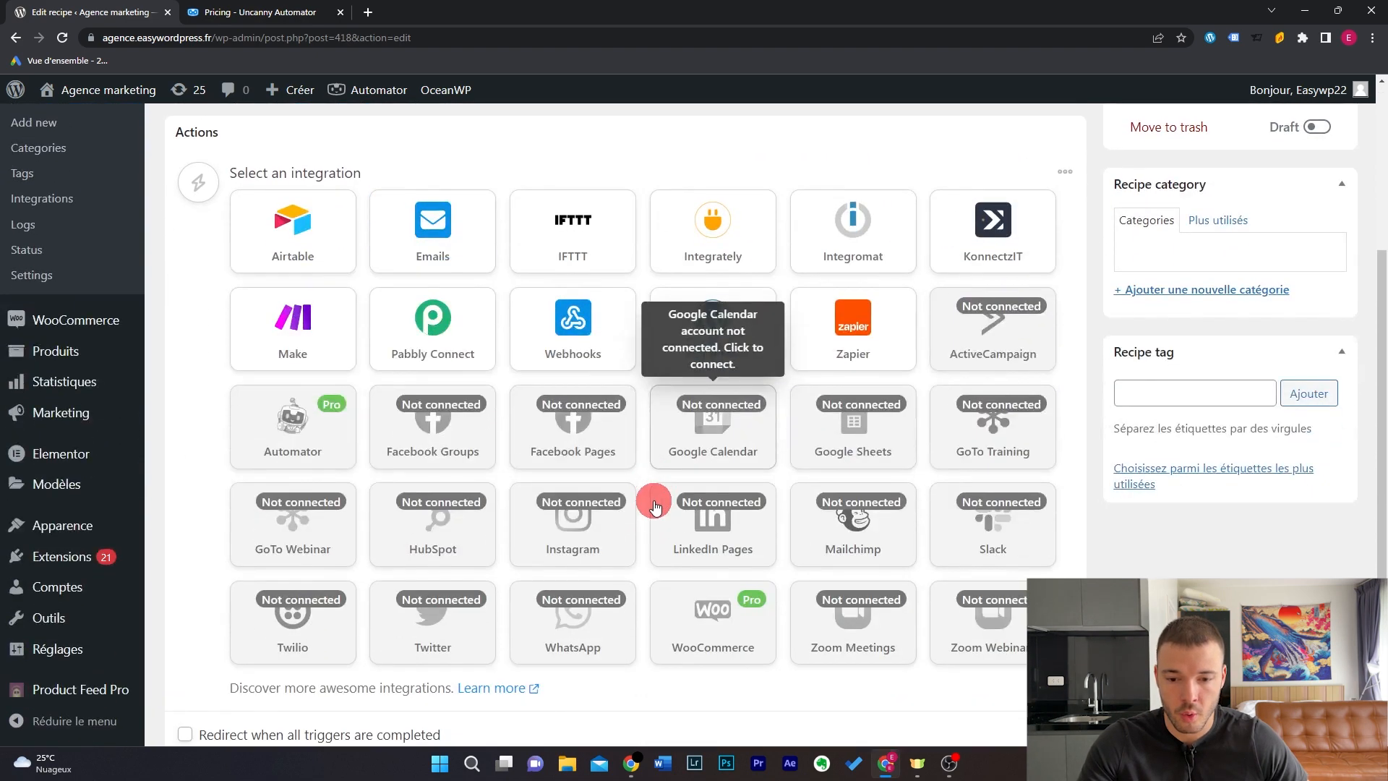
scroll(586, 463, "up", 1)
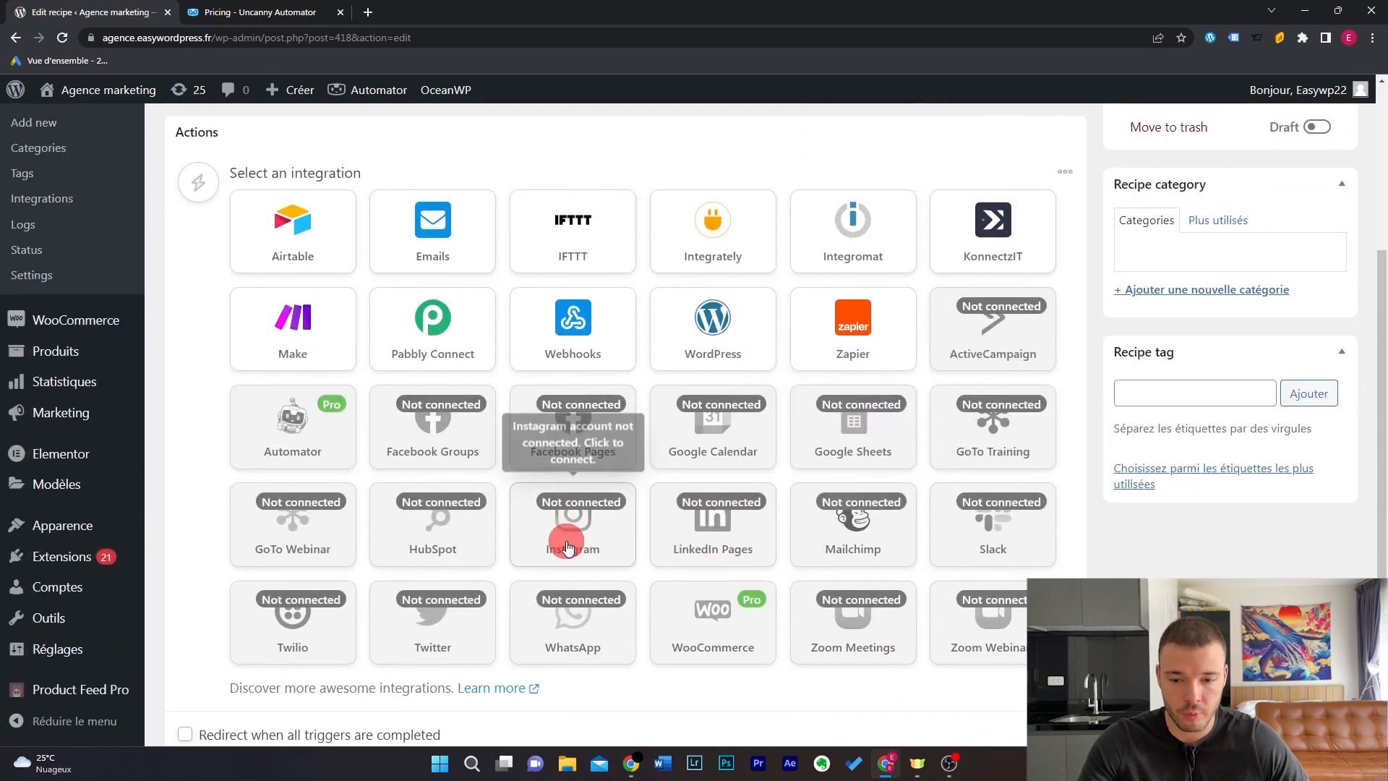
left_click(602, 528)
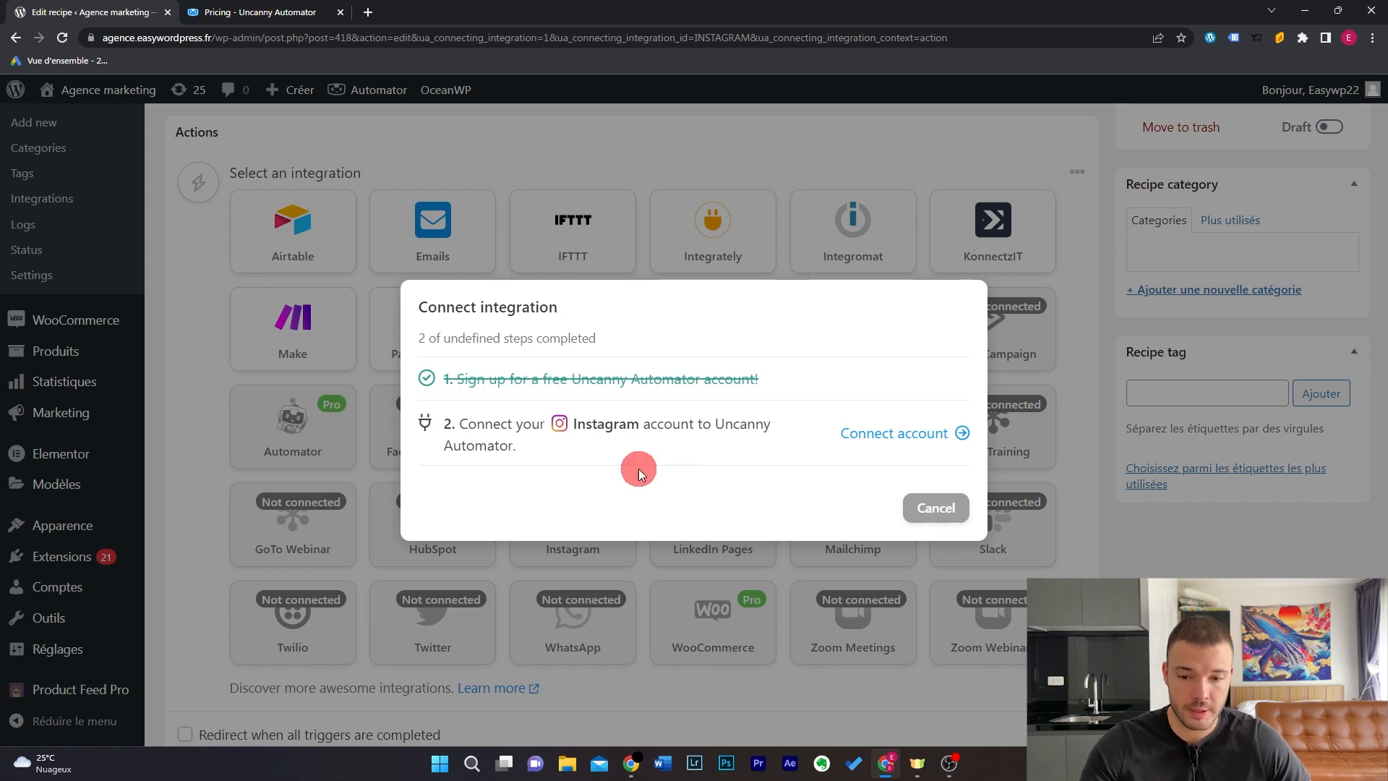
left_click(933, 506)
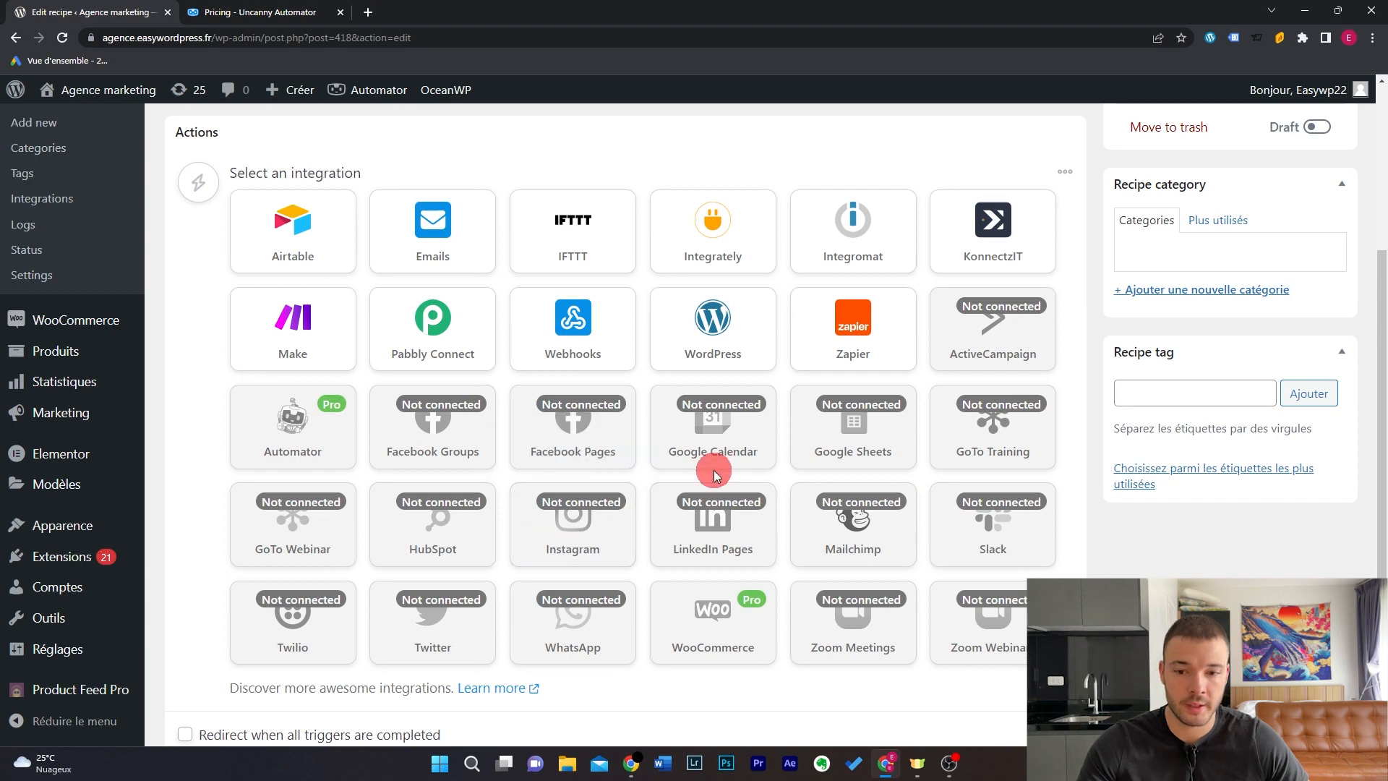
Step: Add an Emails 'Send an email' action with the To field set to the Common > User email token
left_click(450, 252)
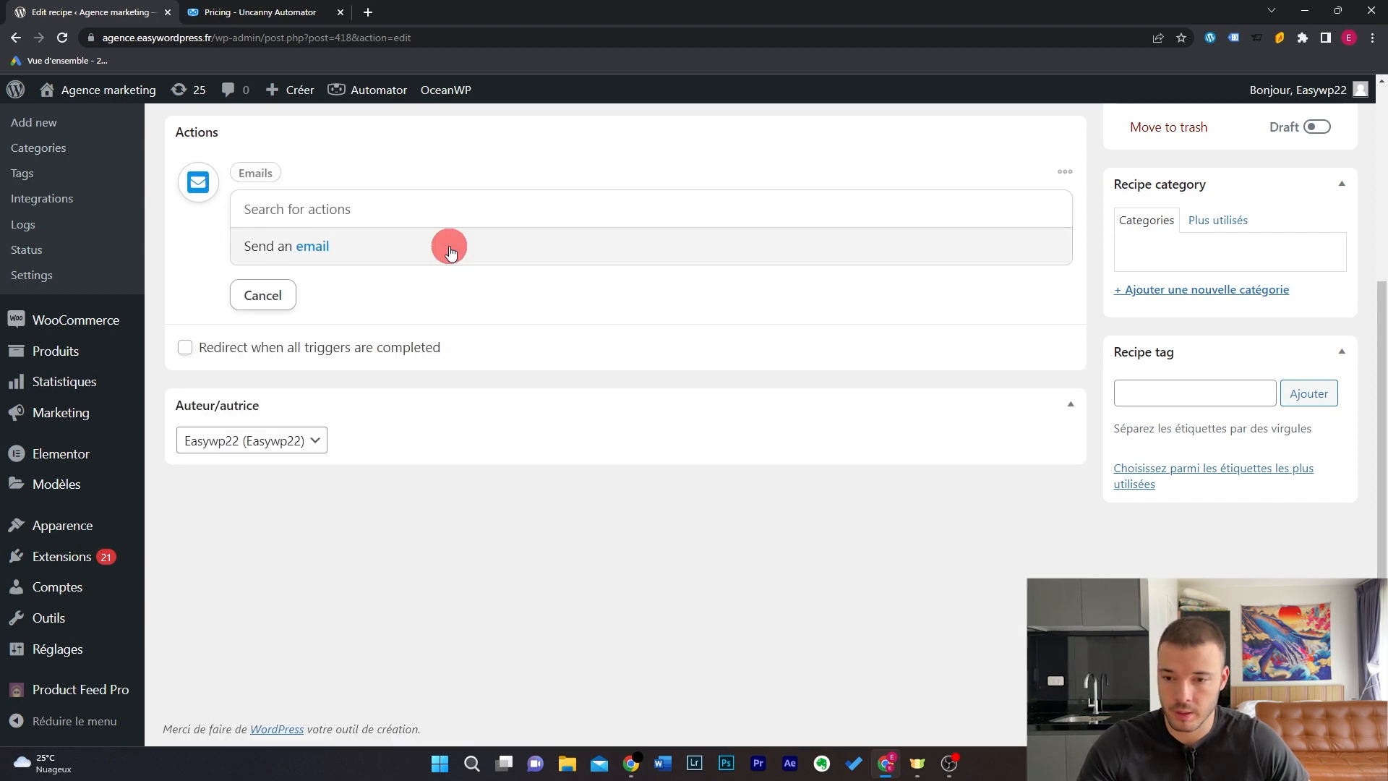
left_click(337, 246)
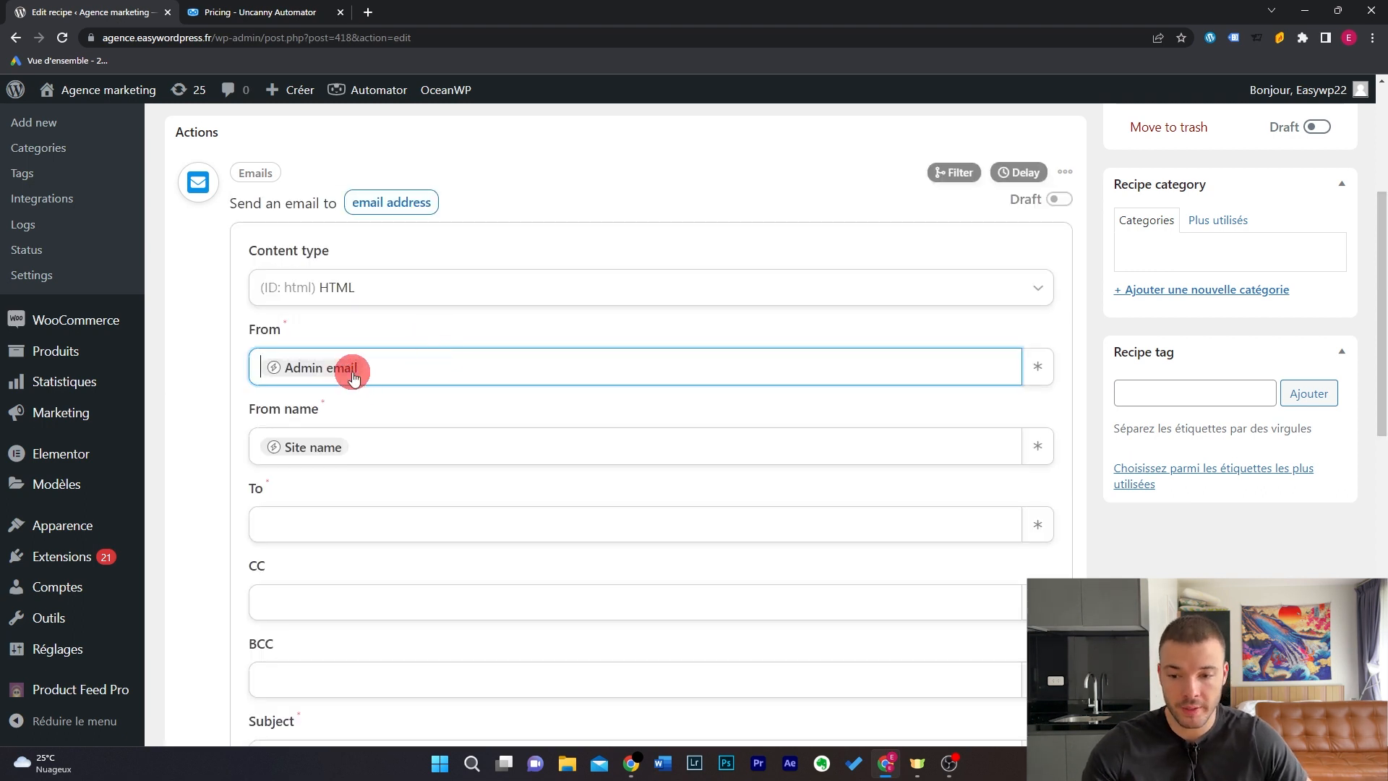
scroll(368, 445, "down", 1)
left_click(371, 445)
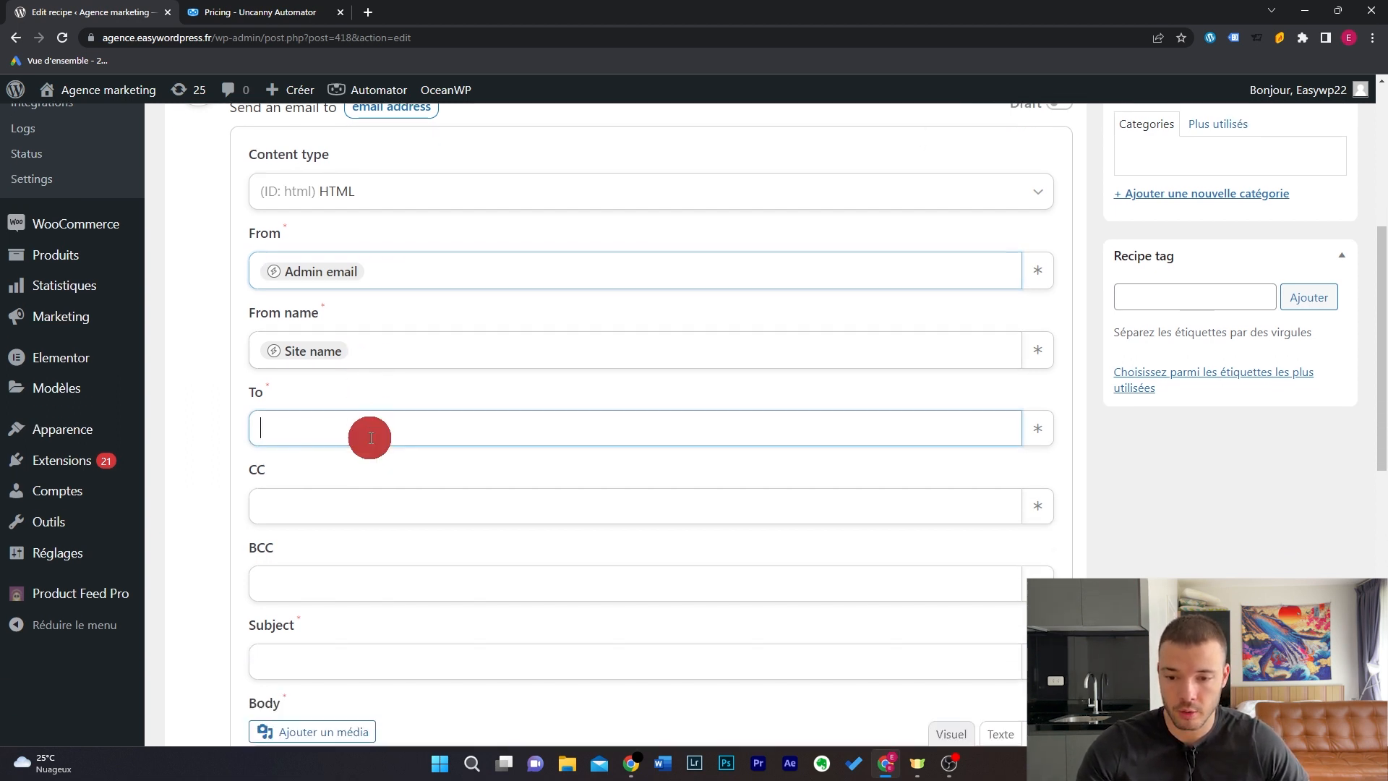
left_click(1033, 432)
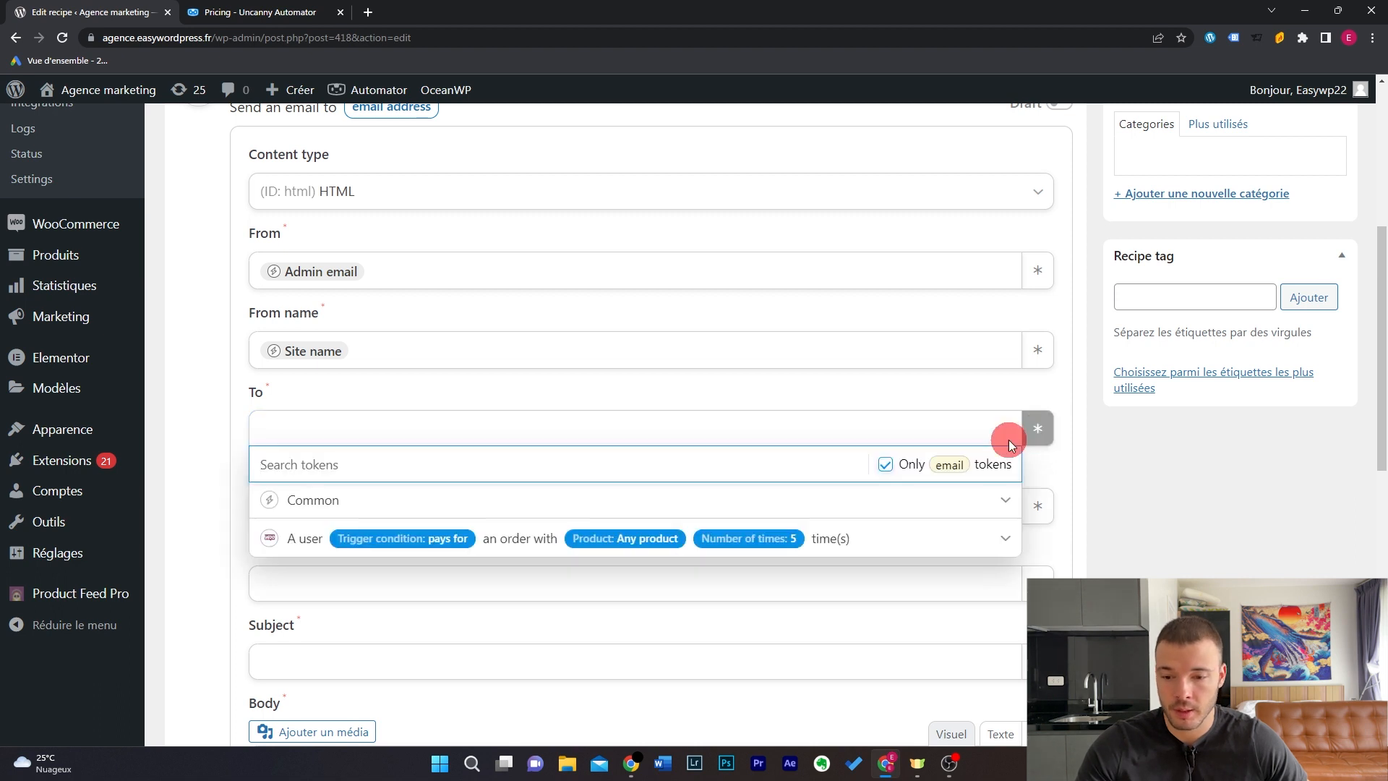
left_click(337, 509)
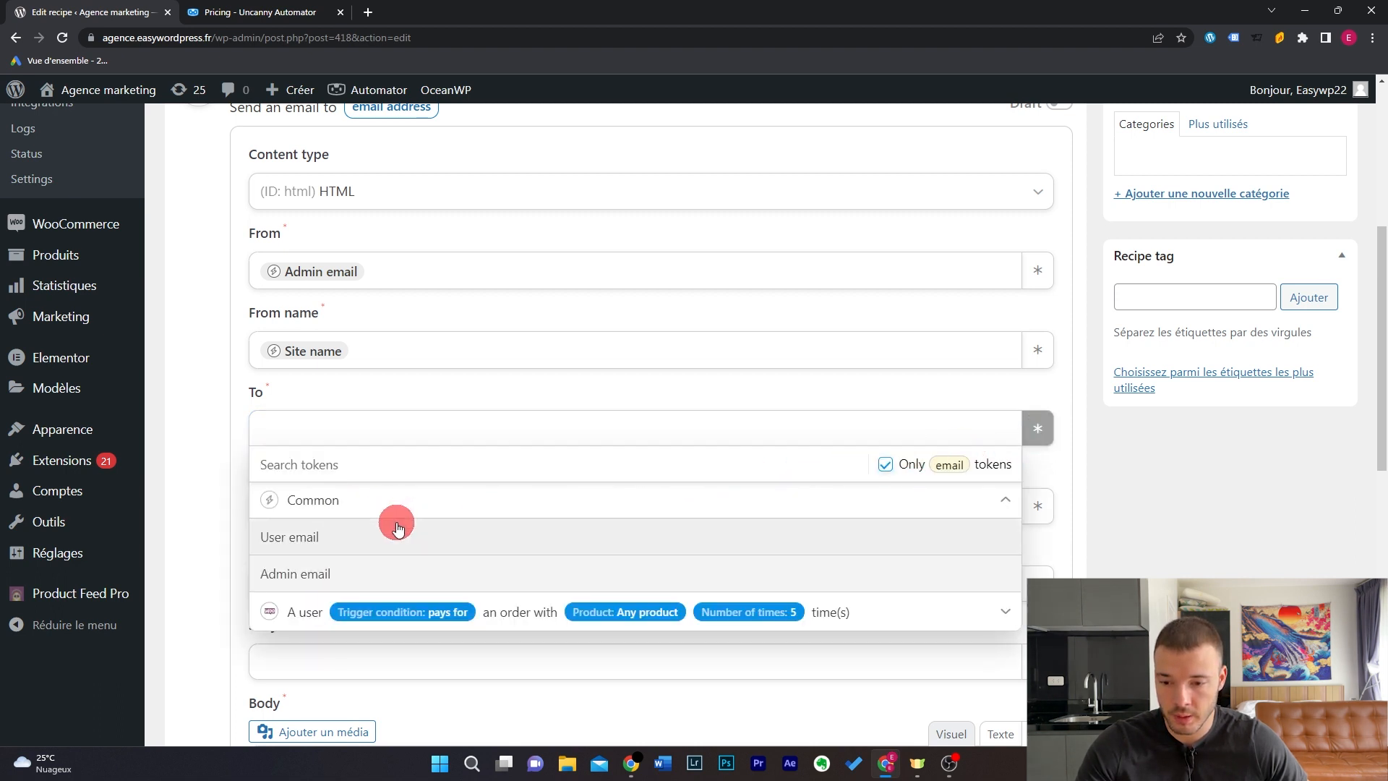
left_click(342, 539)
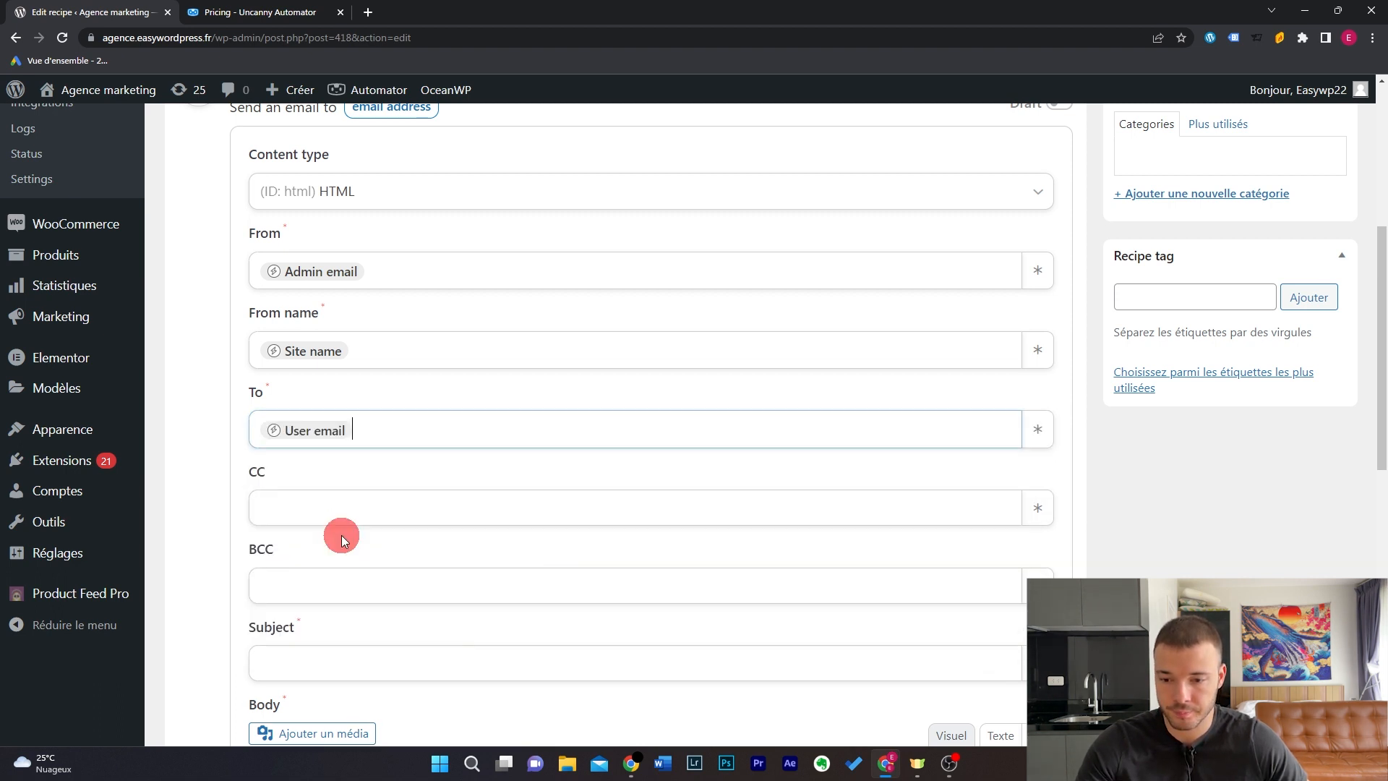
left_click(368, 485)
scroll(387, 480, "down", 3)
left_click(393, 476)
scroll(427, 475, "down", 1)
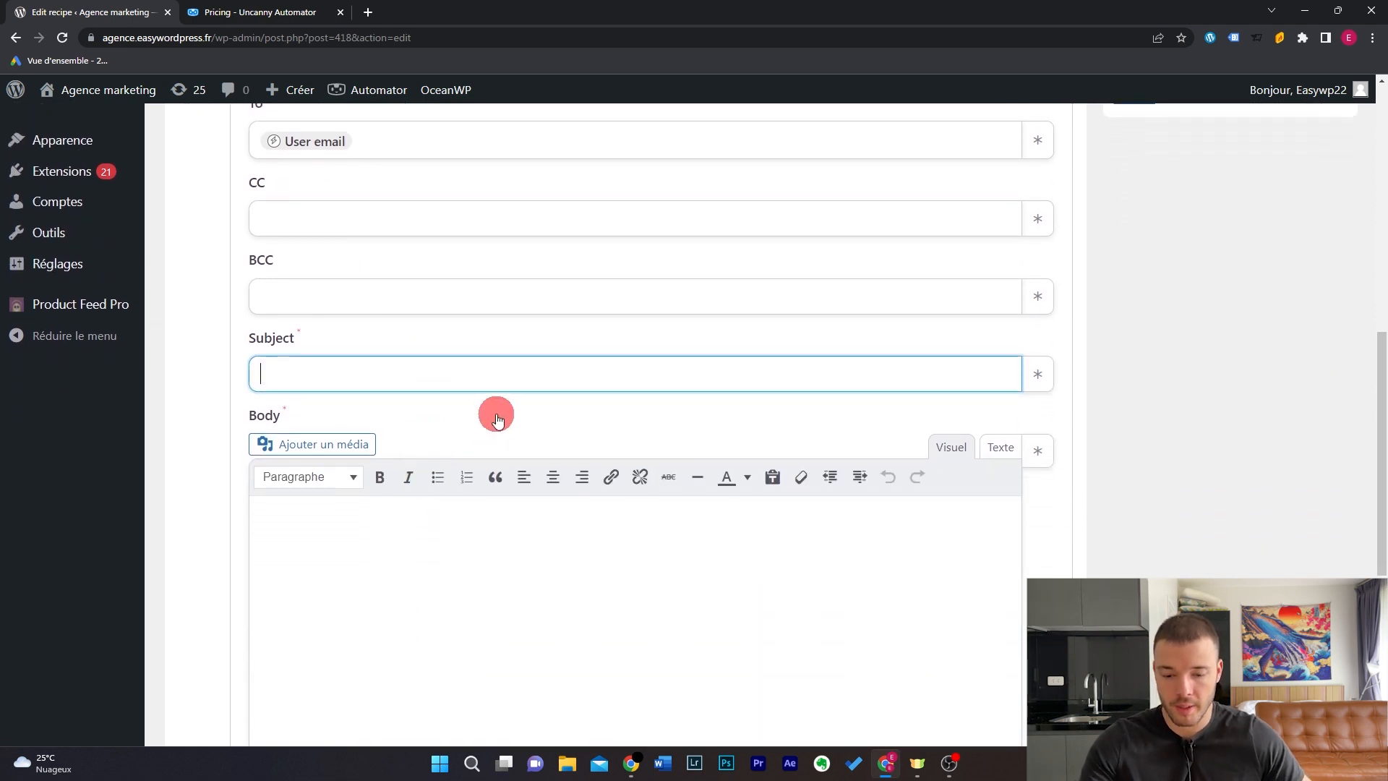
Step: Enter subject 'Merci pour votre fidélité' and body '5ACHATS', then save the email action
type("Merci pour votre fidélité")
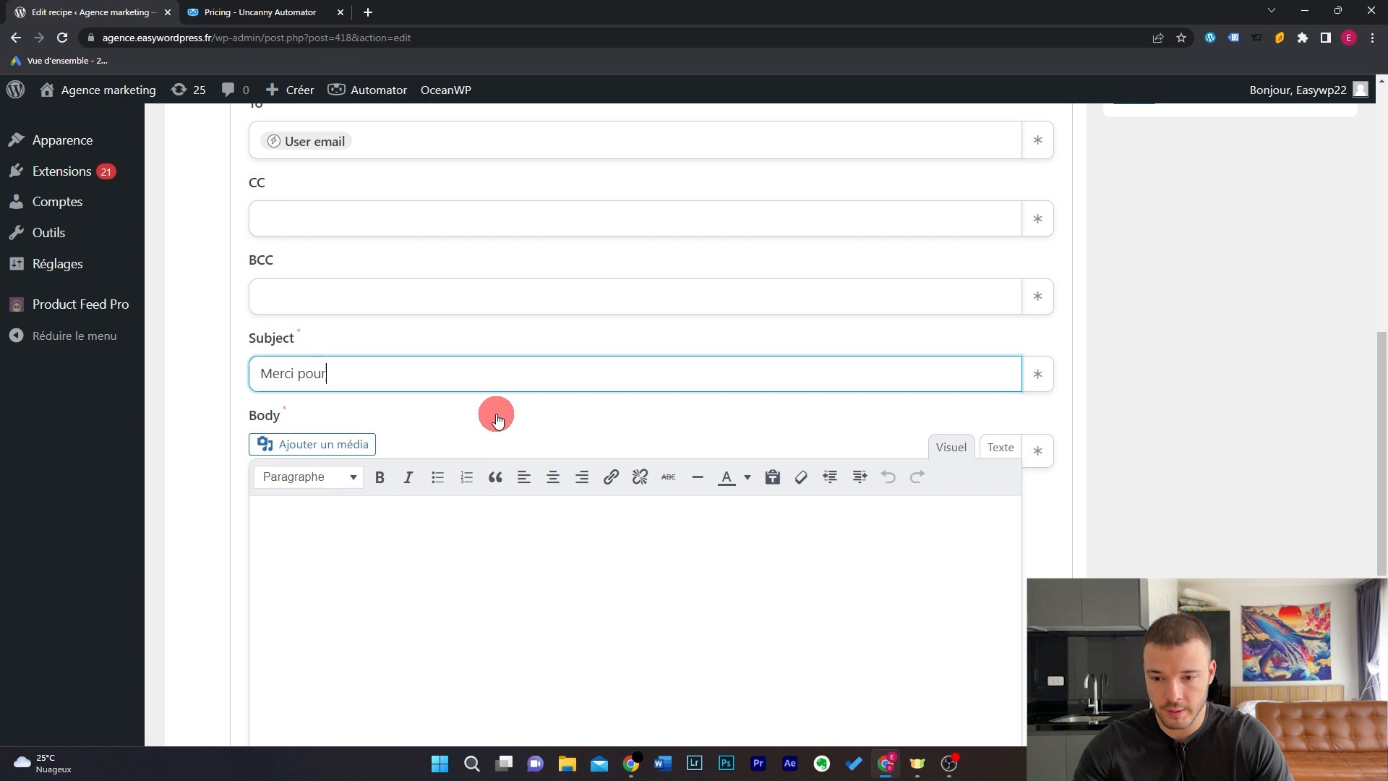
scroll(497, 415, "down", 3)
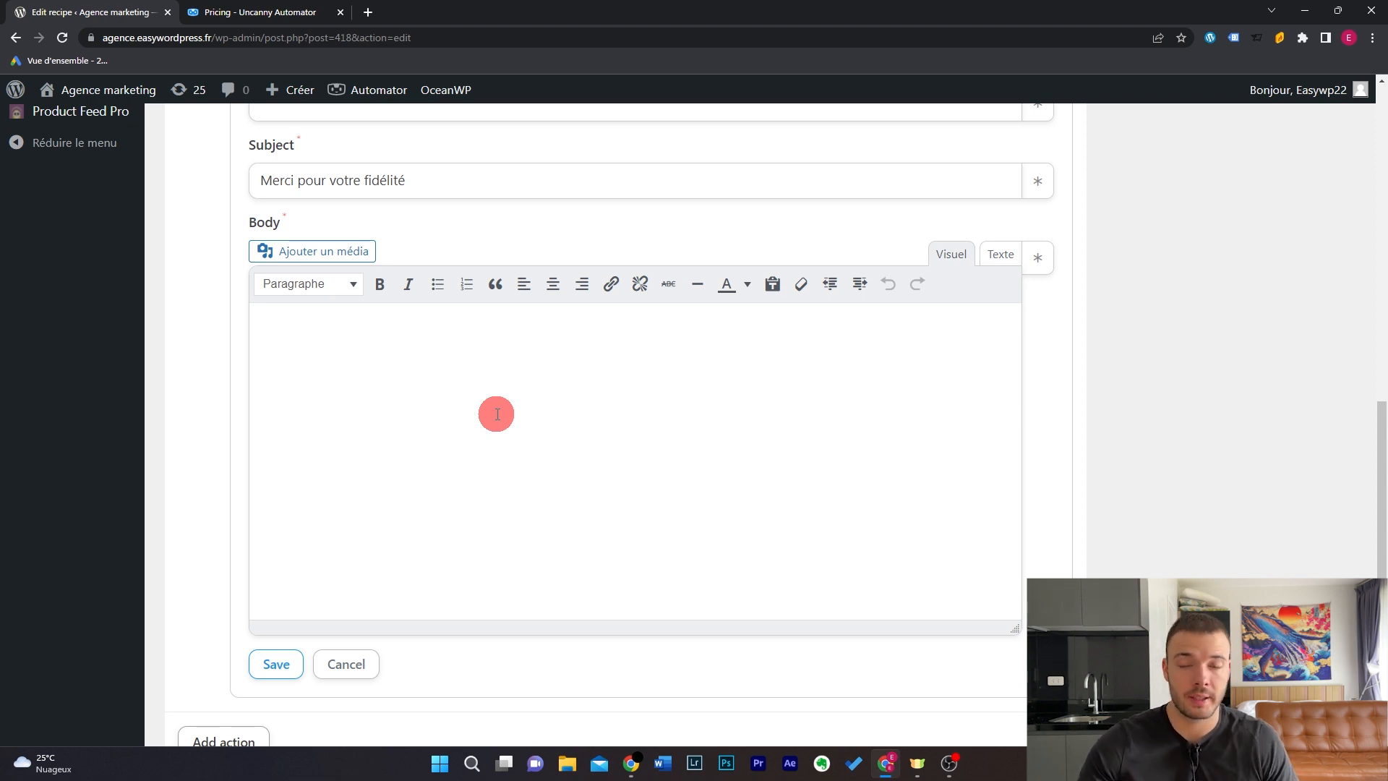
type("5ACHATS")
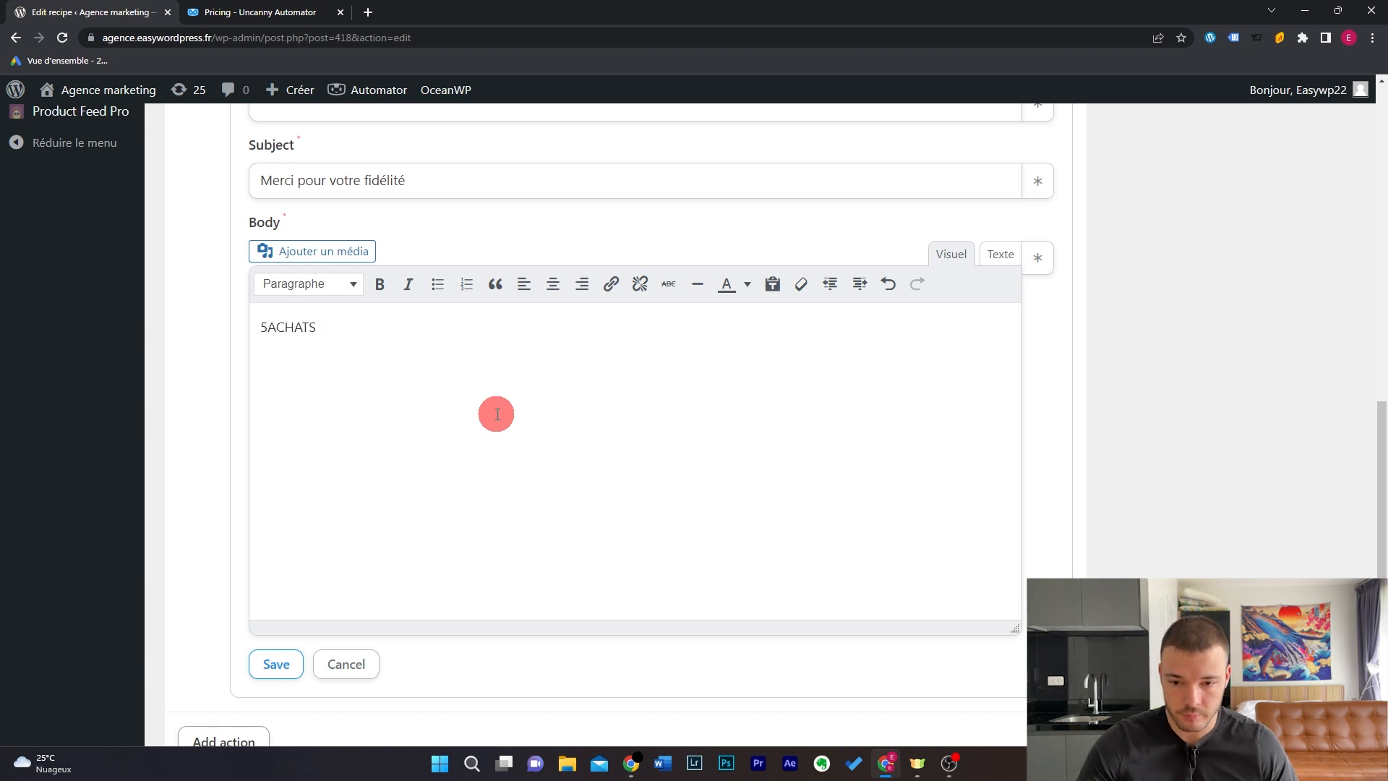
left_click(278, 666)
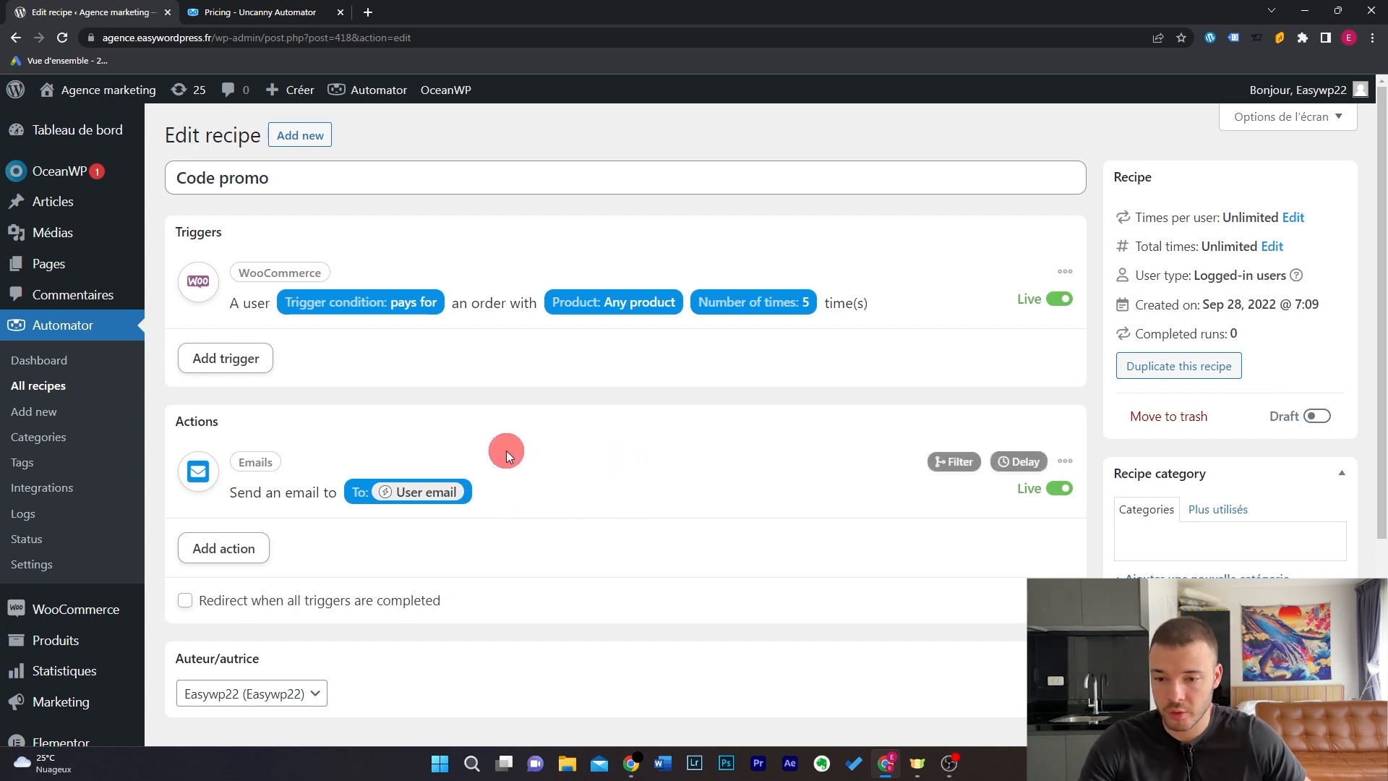
Step: Switch the Code promo recipe from Draft to Live and check it in All recipes
left_click(39, 386)
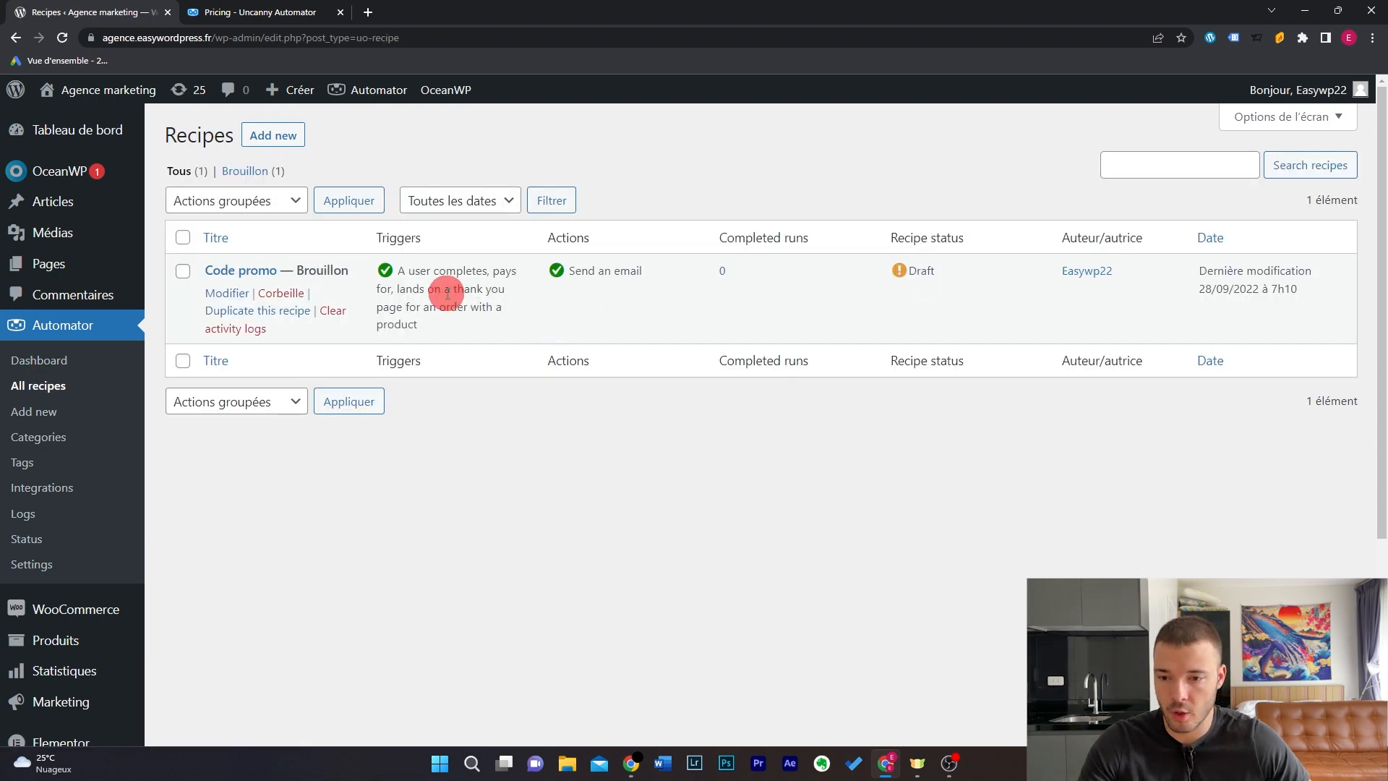
left_click(237, 295)
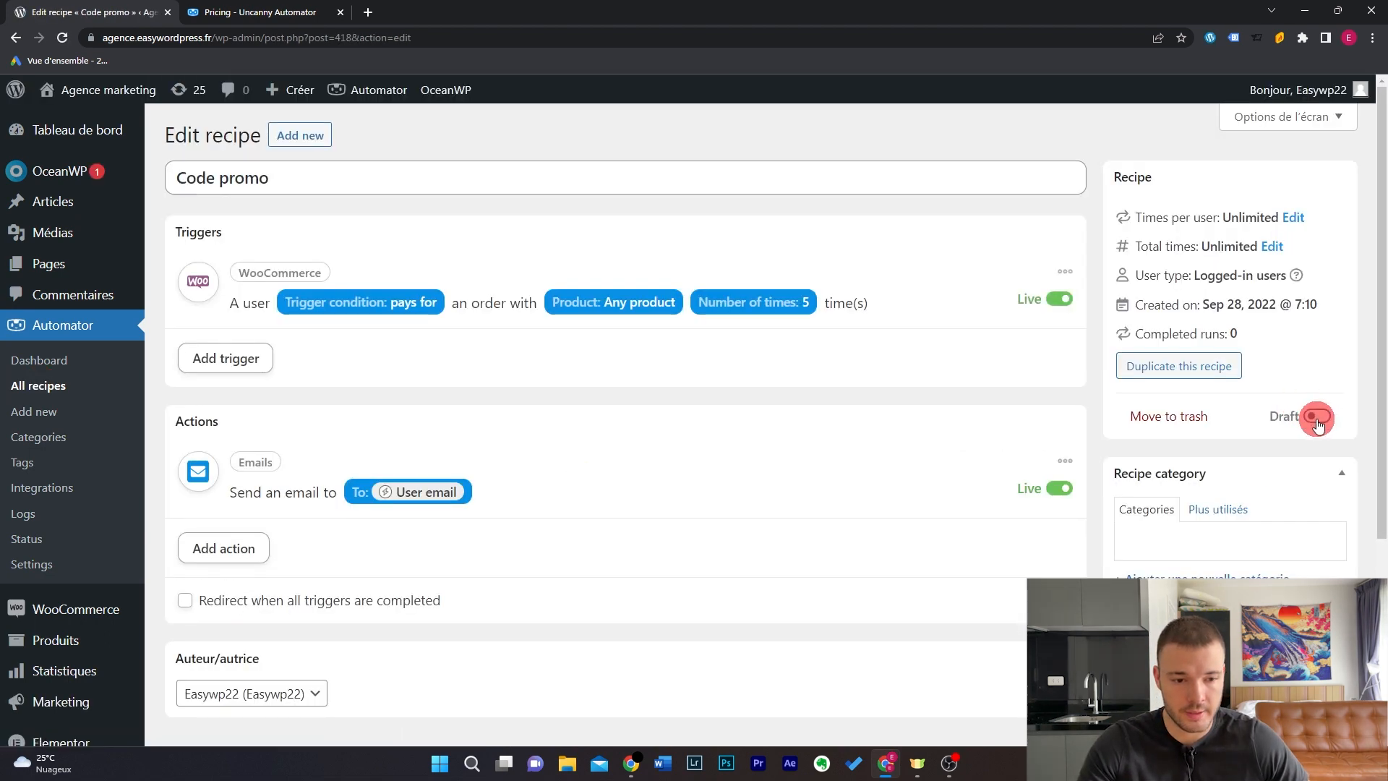
left_click(1316, 418)
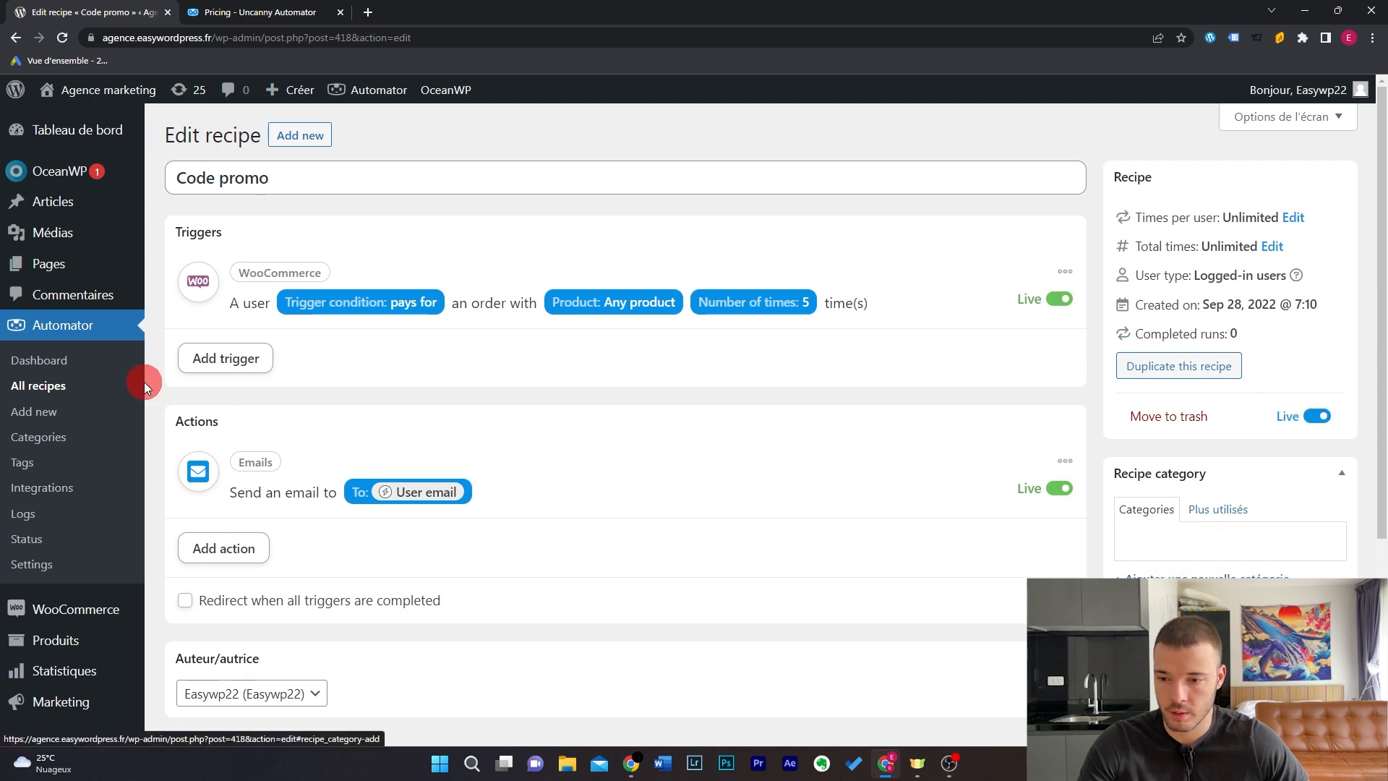
left_click(46, 385)
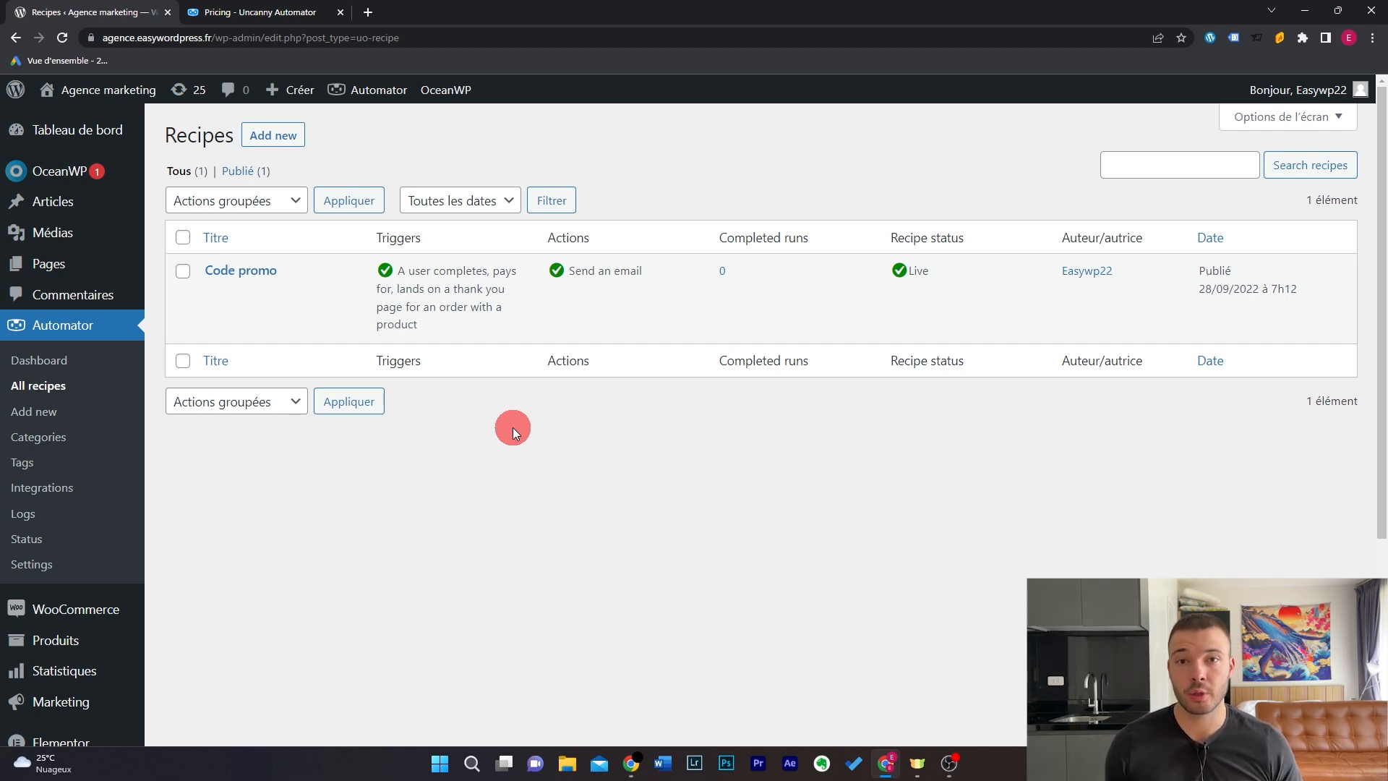
left_click(154, 6)
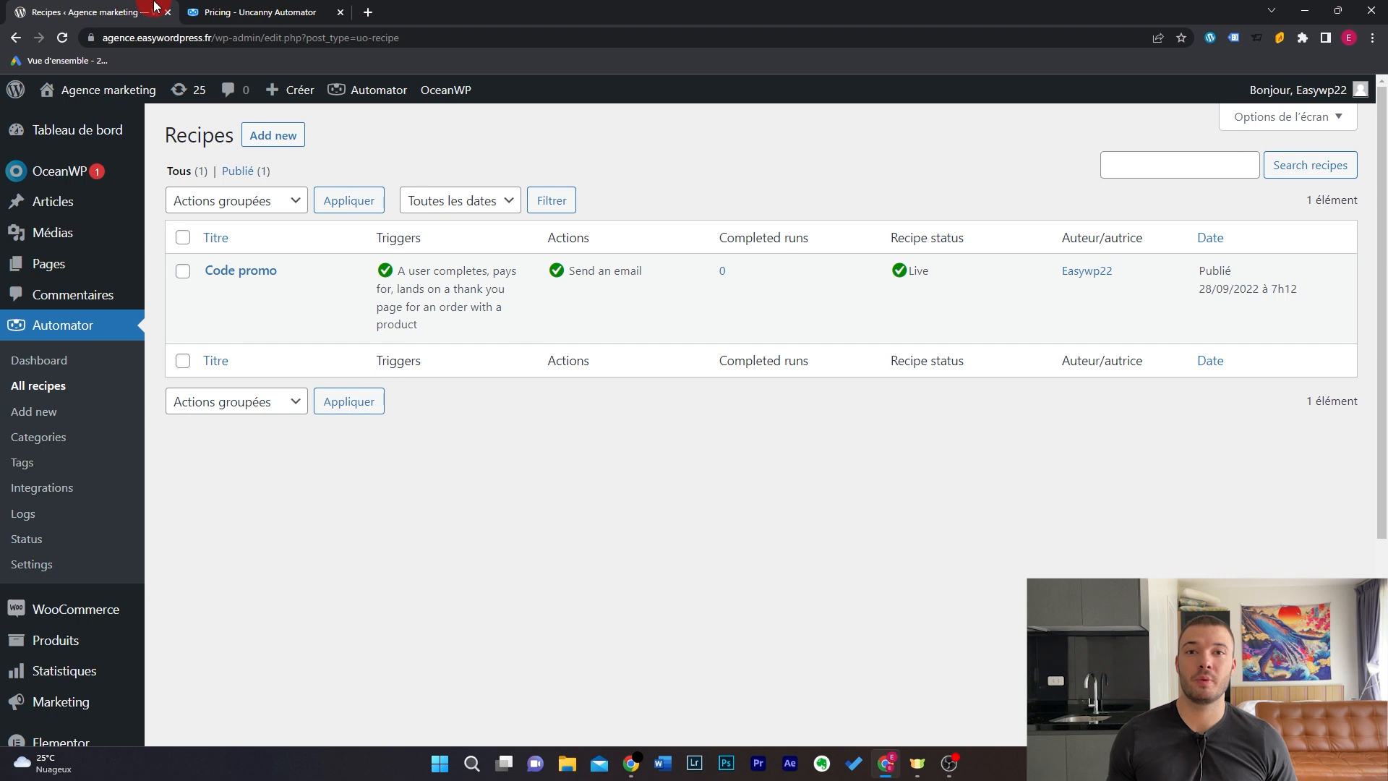